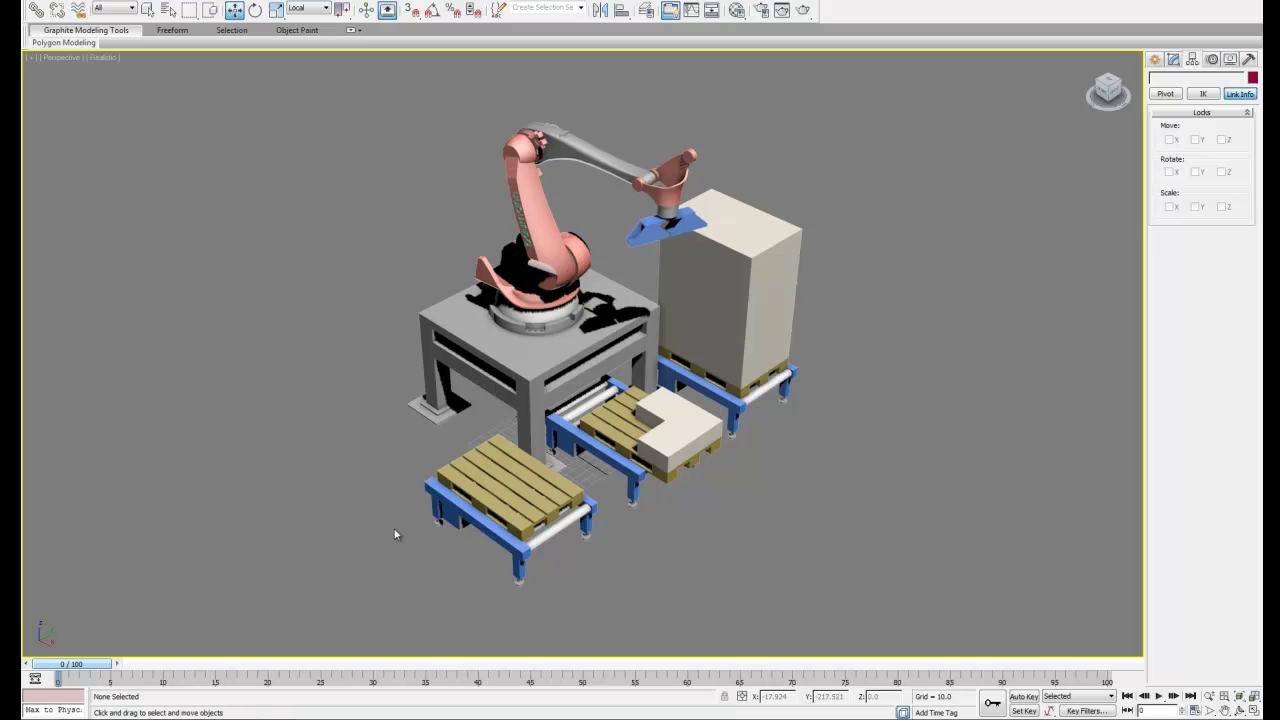
# In Set Key mode, nudge the base, swing the upper arm down about 41° and tilt the wrist back about 32°.
pyautogui.click(1024, 710)
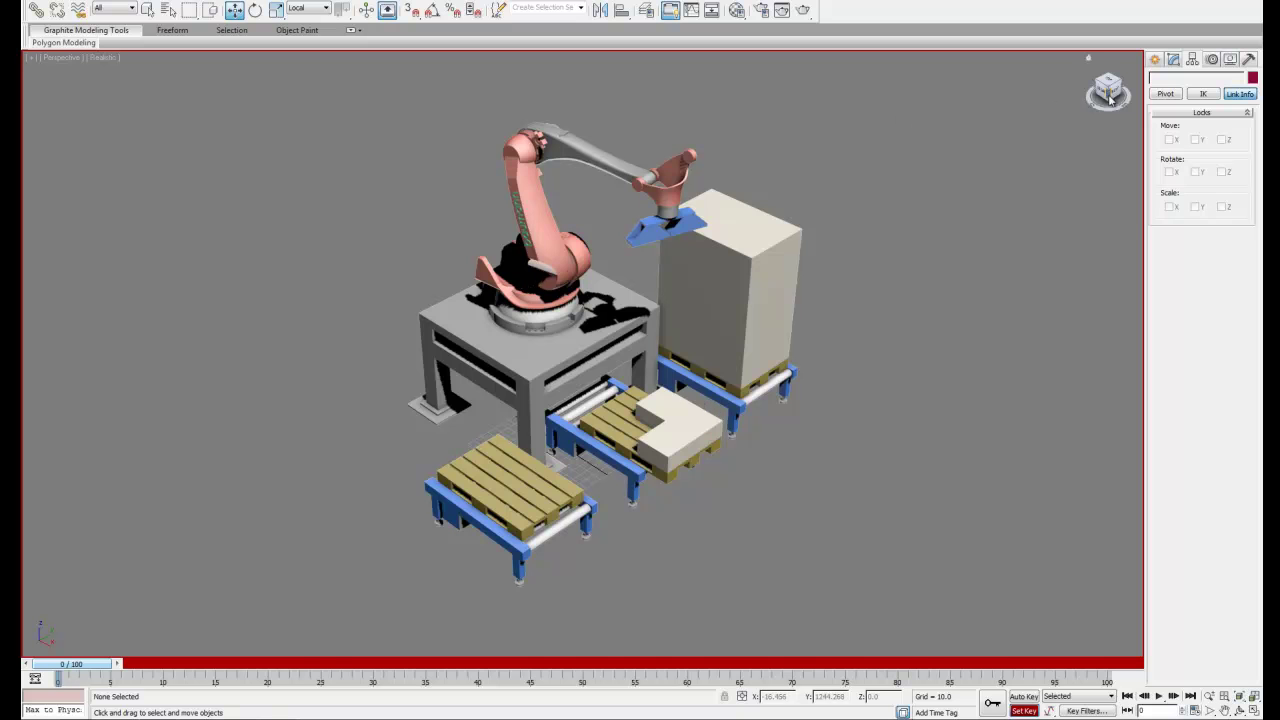
pyautogui.click(540, 219)
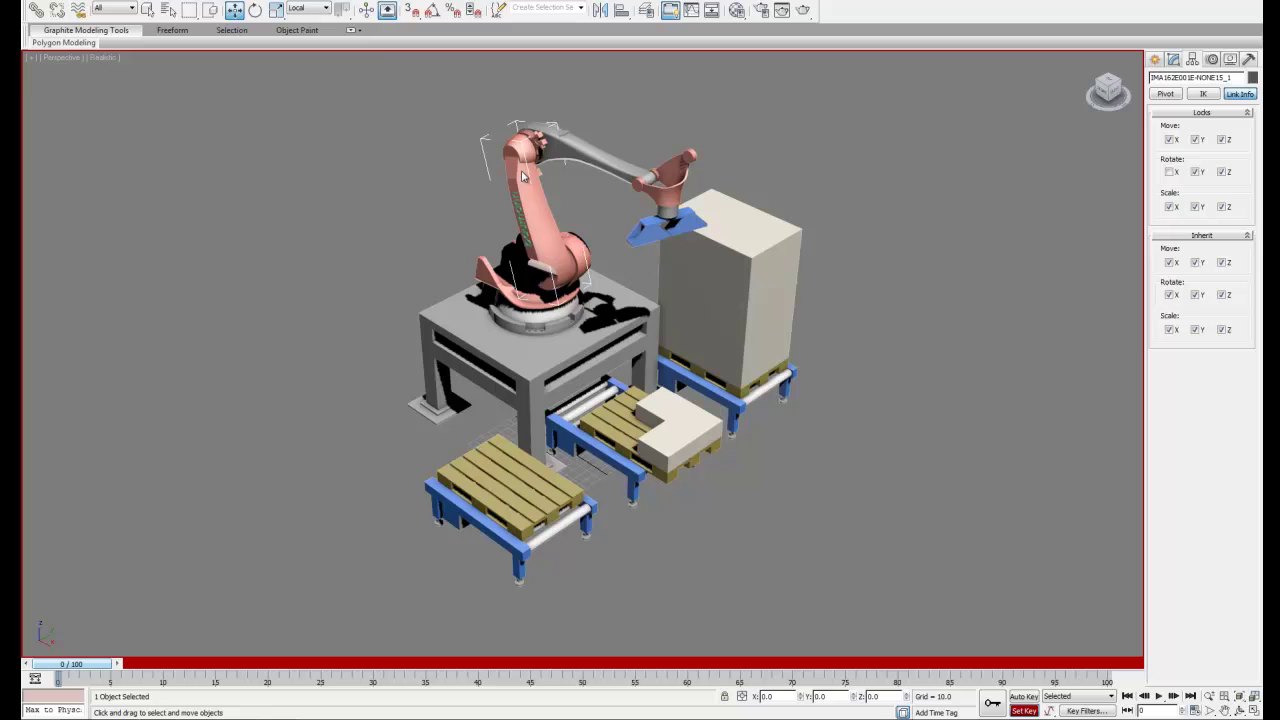
pyautogui.click(256, 11)
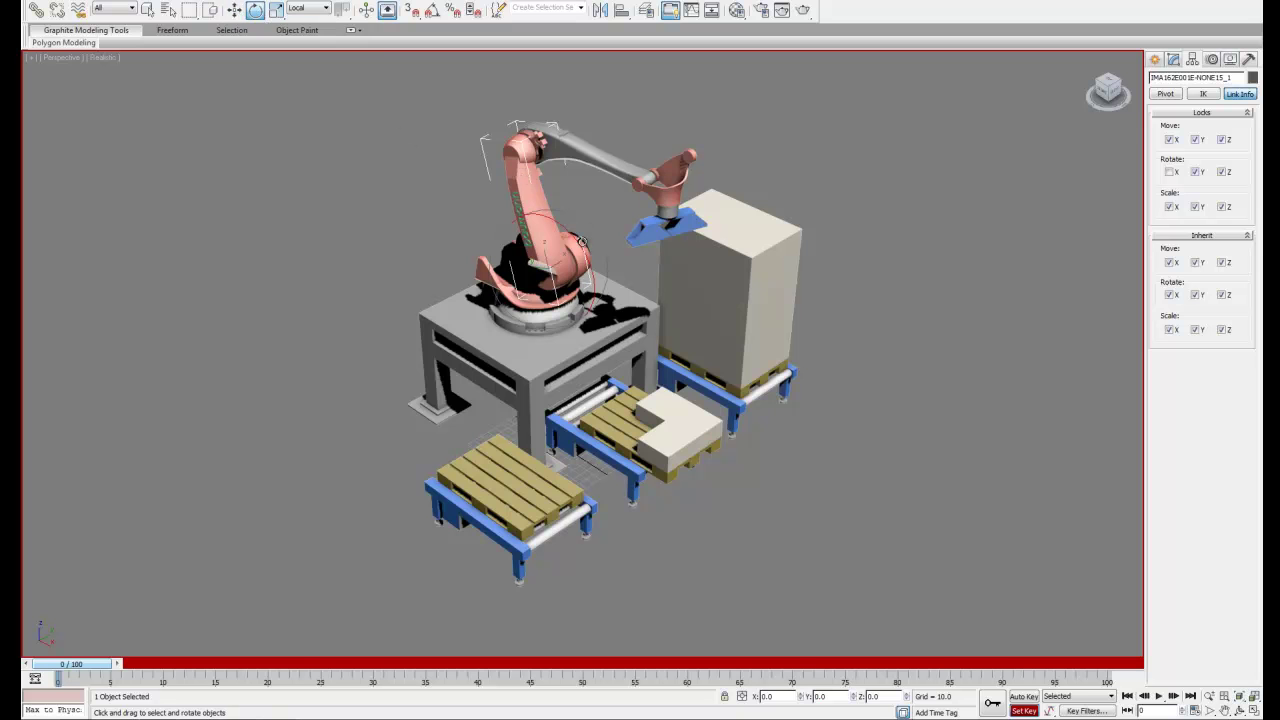
pyautogui.moveTo(557, 227); pyautogui.dragTo(557, 226)
pyautogui.click(552, 156)
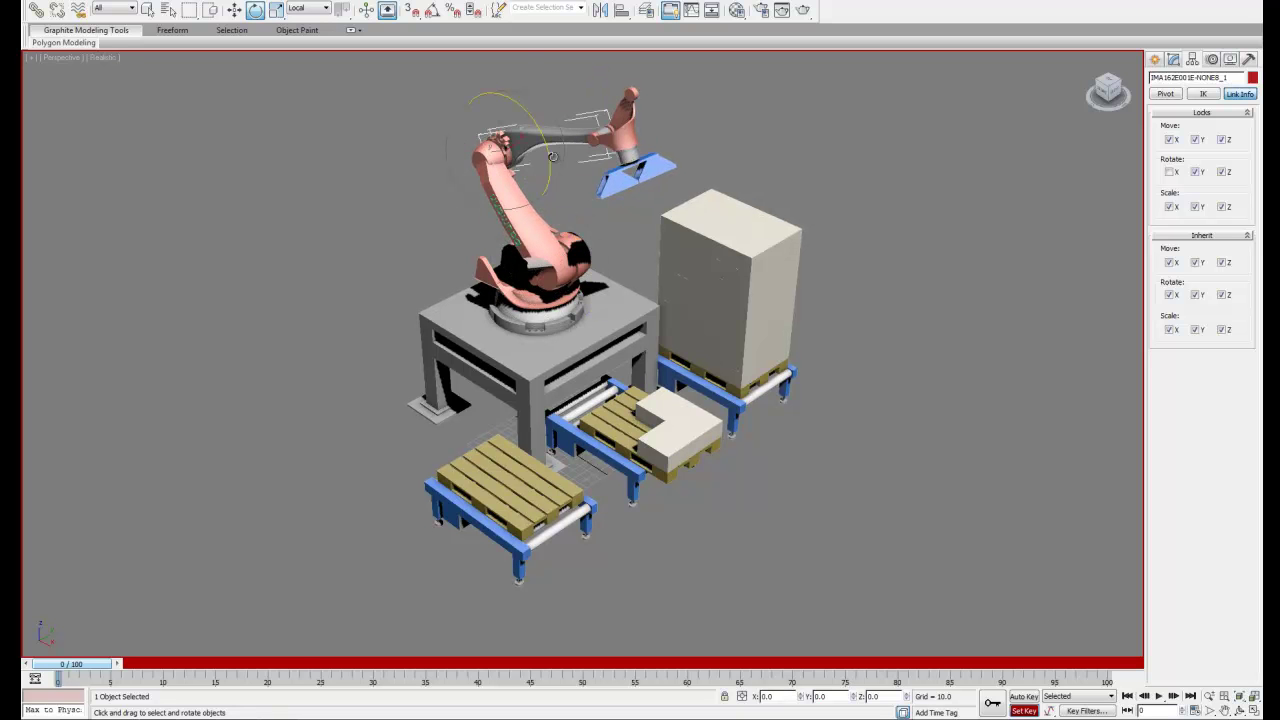
pyautogui.moveTo(552, 156); pyautogui.dragTo(553, 220)
pyautogui.click(628, 250)
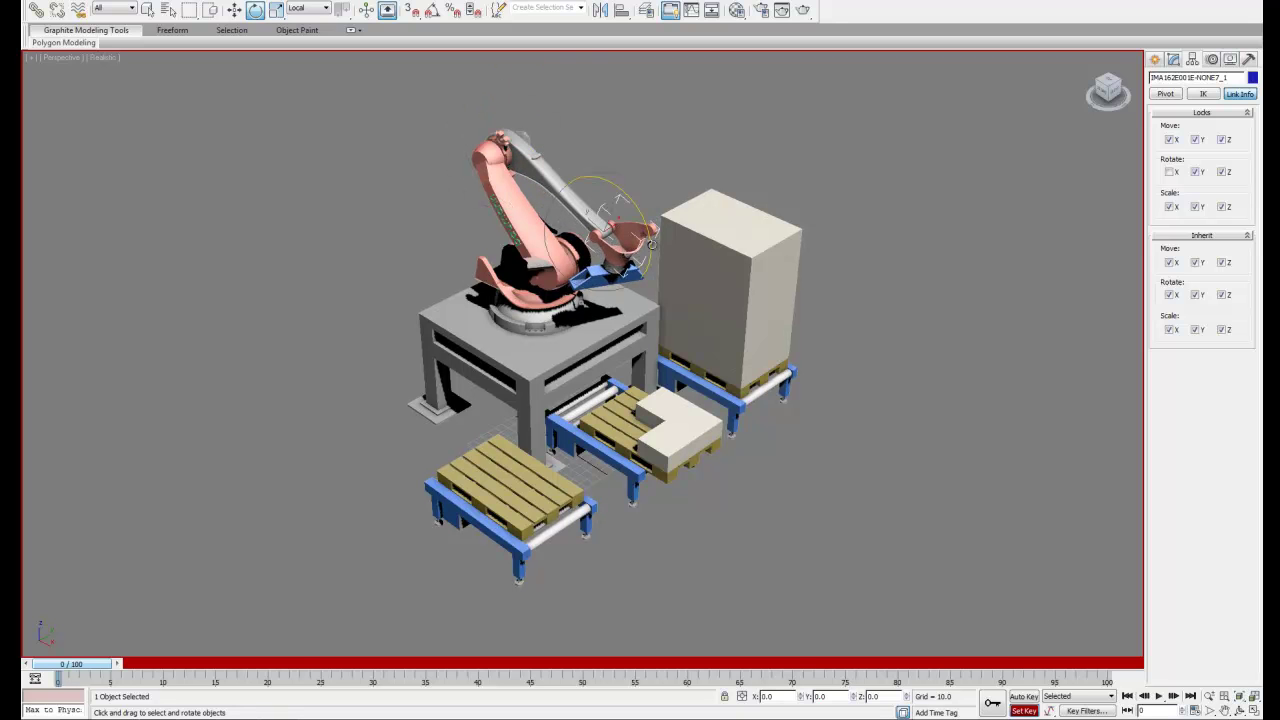
pyautogui.moveTo(650, 244); pyautogui.dragTo(648, 203)
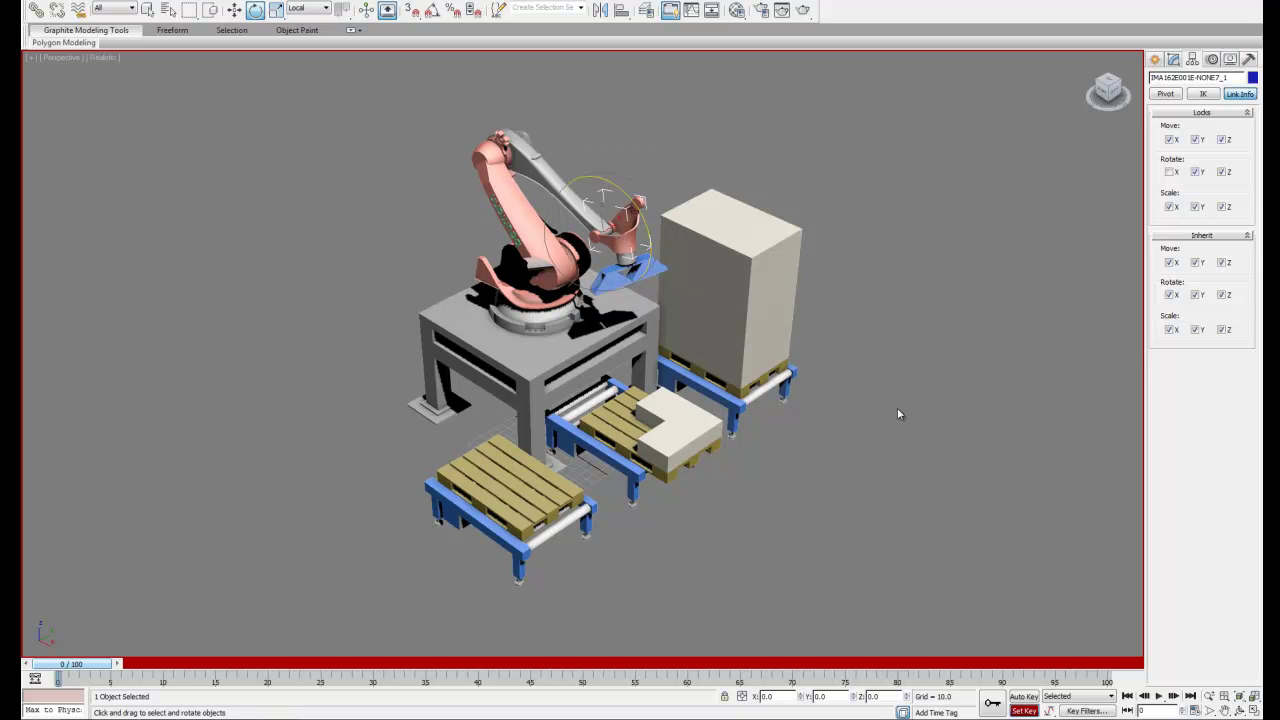
# Select all objects, clear the selection, and restore the four-viewport layout.
pyautogui.hotkey('ctrl', 'a')
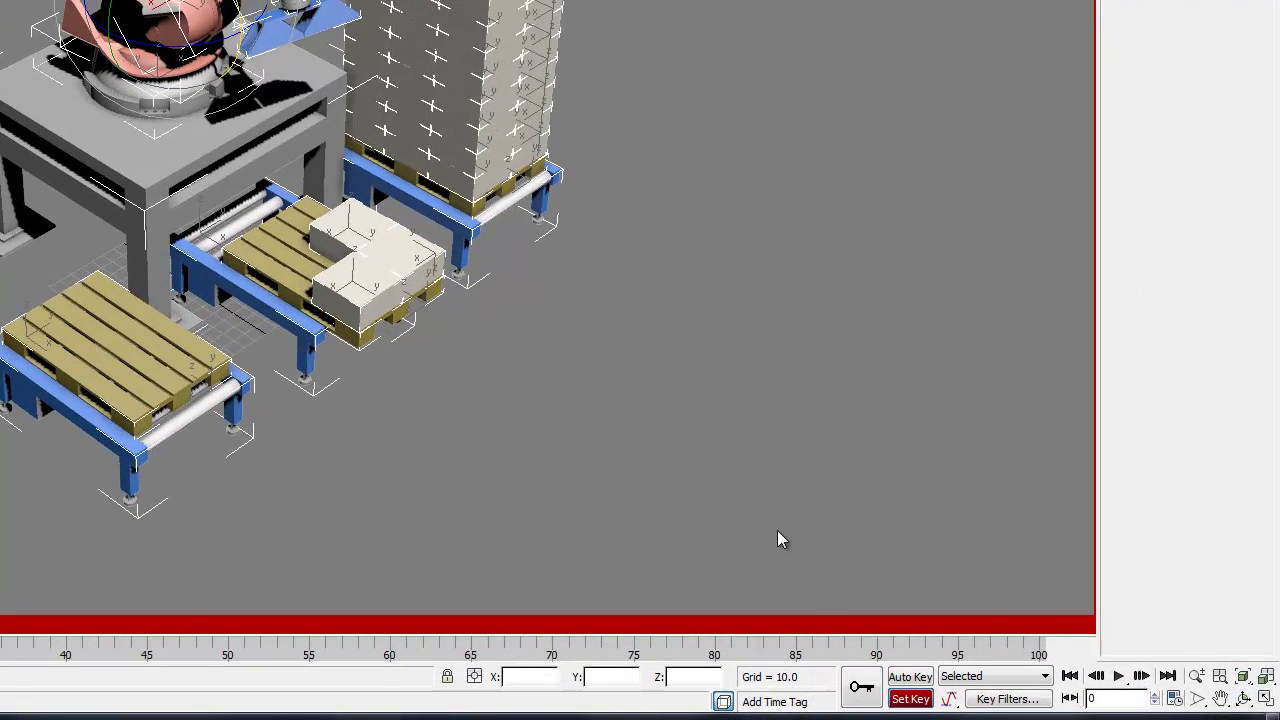
pyautogui.click(741, 468)
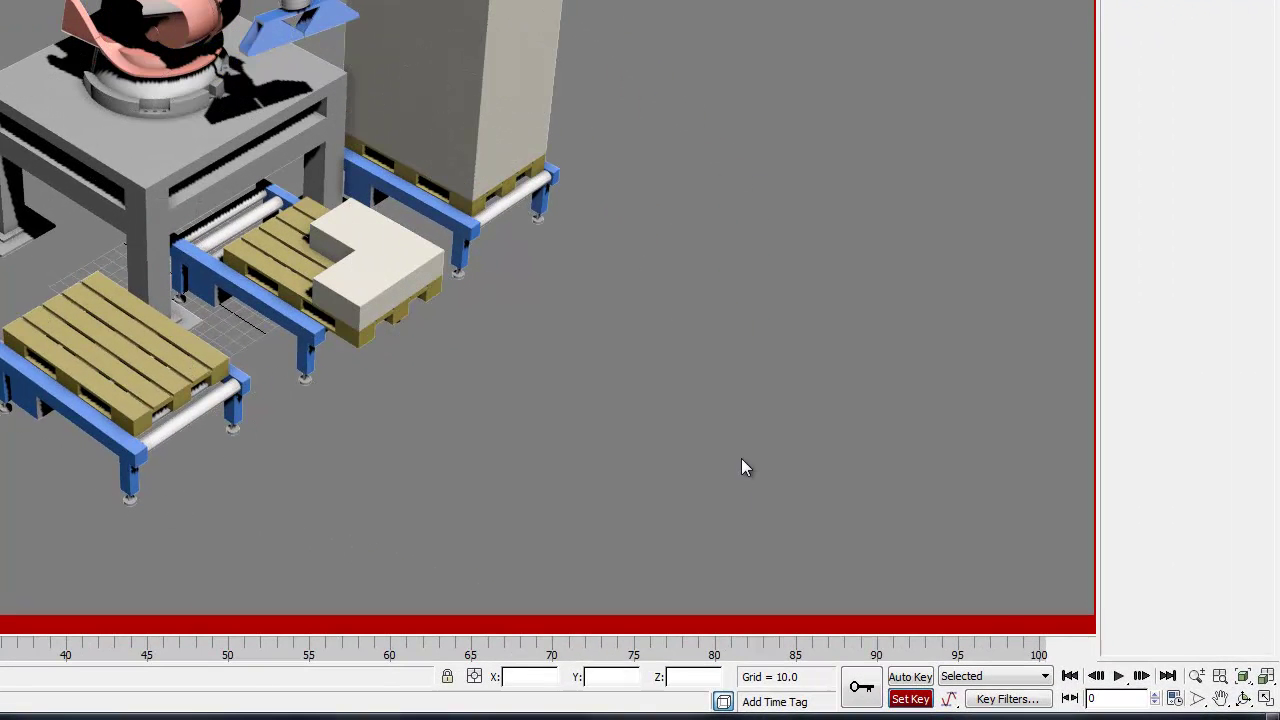
pyautogui.click(1265, 700)
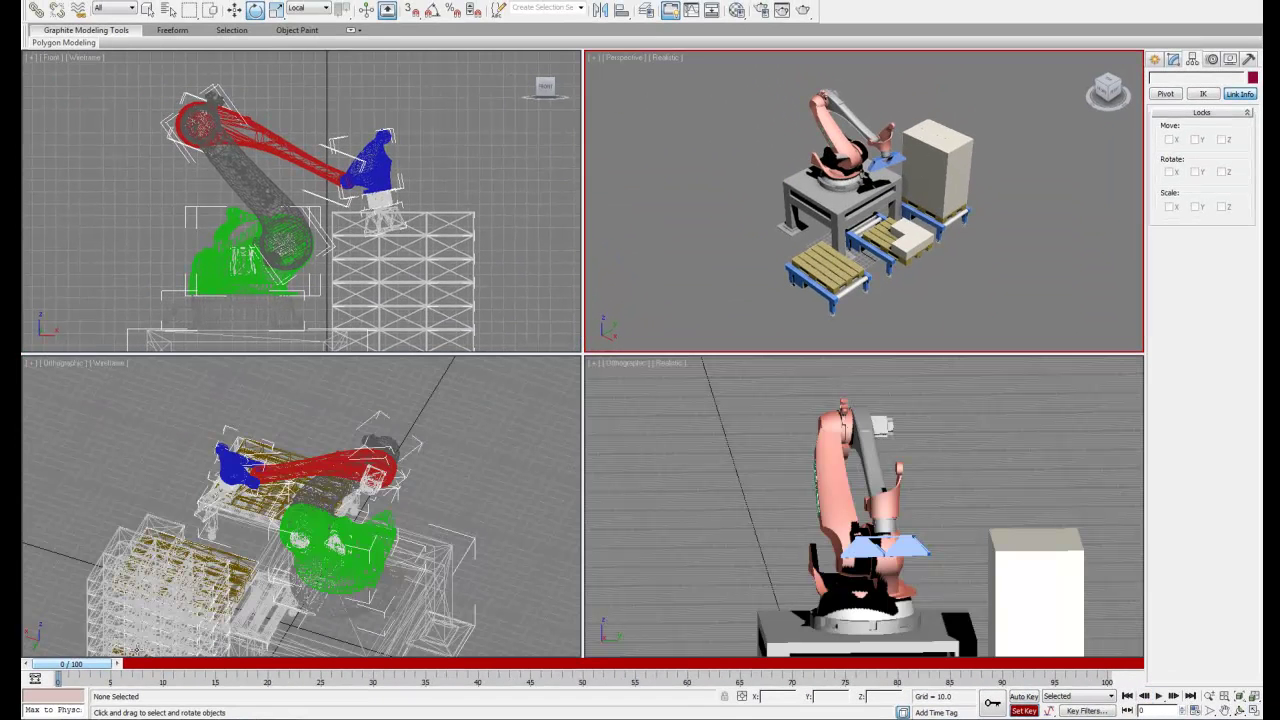
# At frame 15, turn the base about 30°, tilt the wrist about 14° and turn the gripper about 24°.
pyautogui.moveTo(97, 669); pyautogui.dragTo(251, 677)
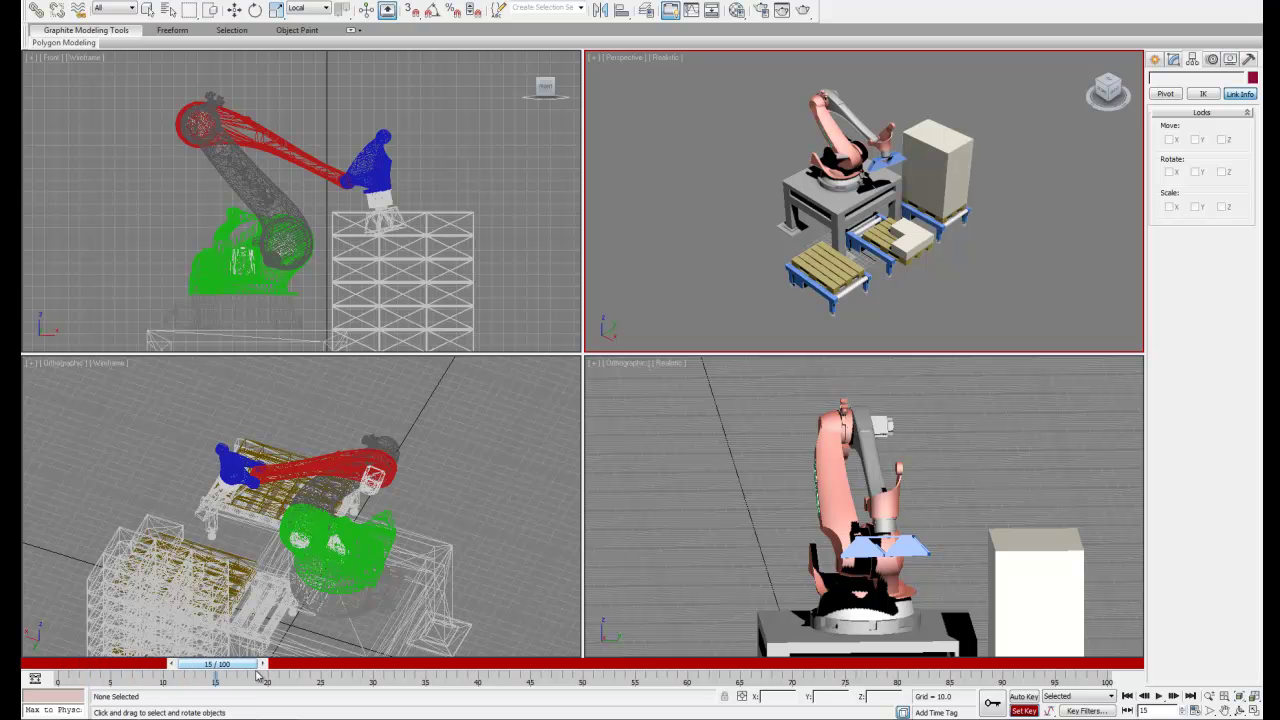
pyautogui.press('e')
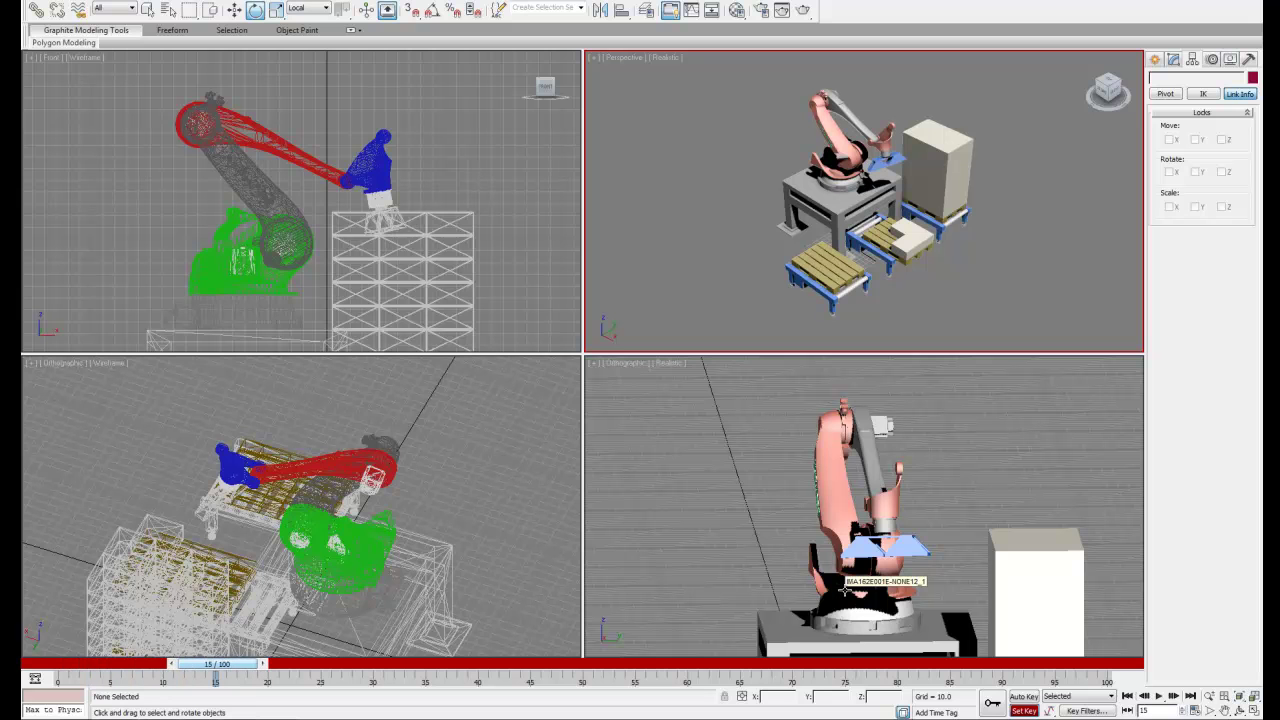
pyautogui.click(833, 563)
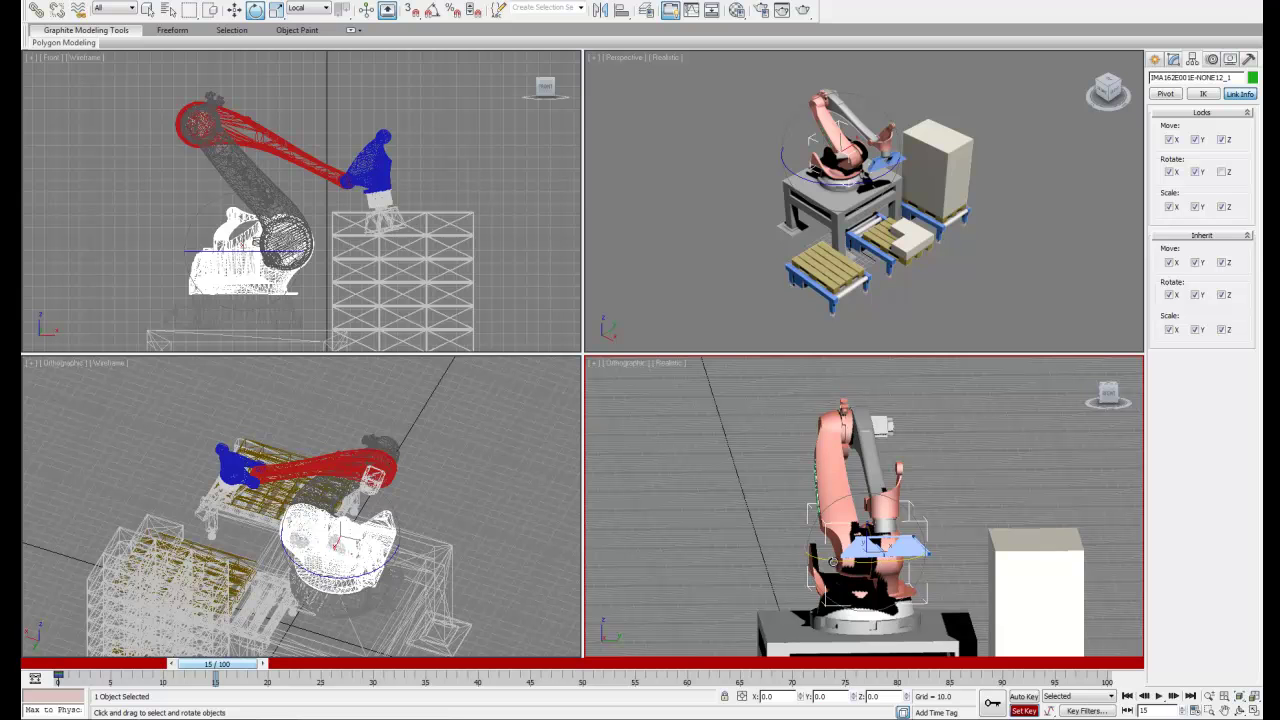
pyautogui.moveTo(834, 564); pyautogui.dragTo(897, 578)
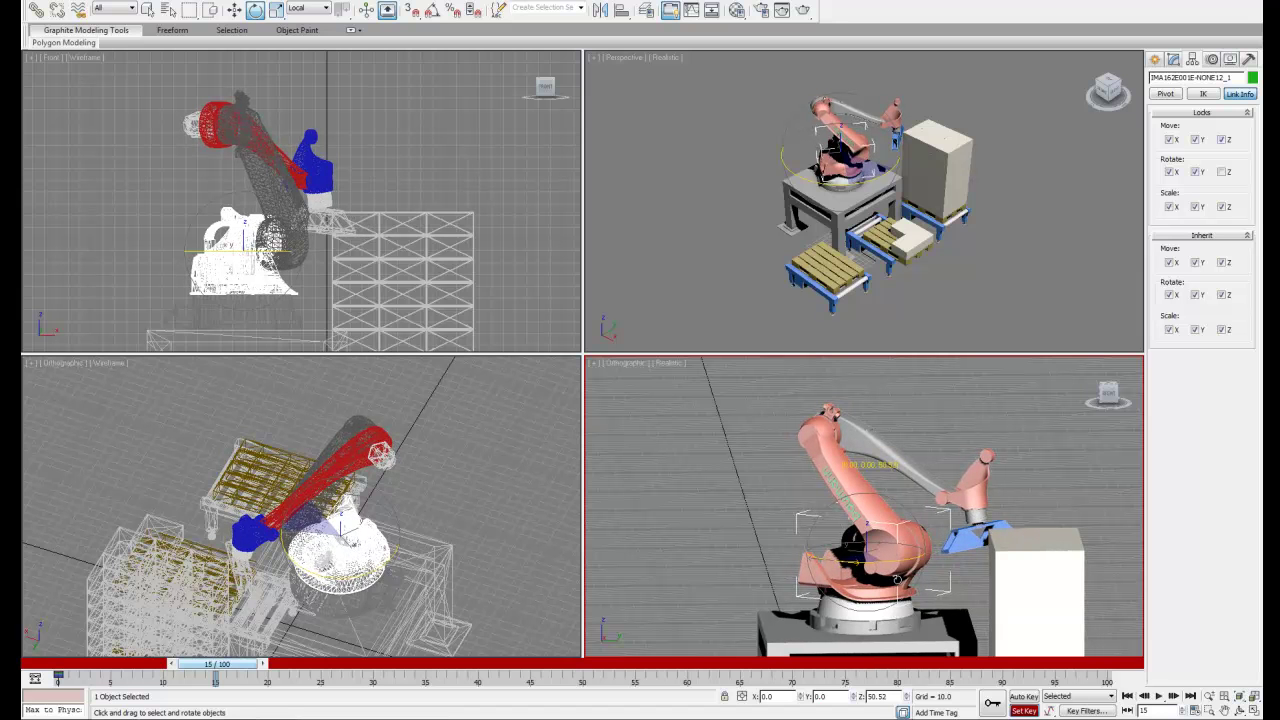
pyautogui.click(978, 499)
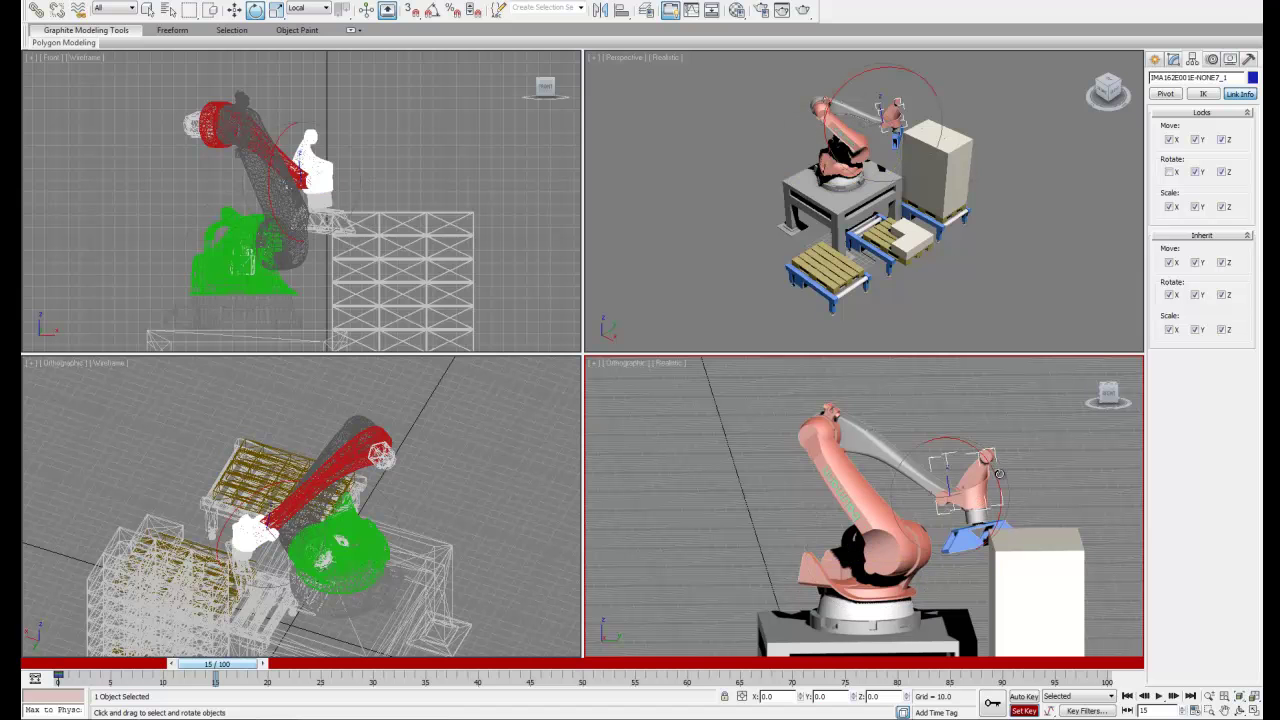
pyautogui.moveTo(999, 475); pyautogui.dragTo(1001, 495)
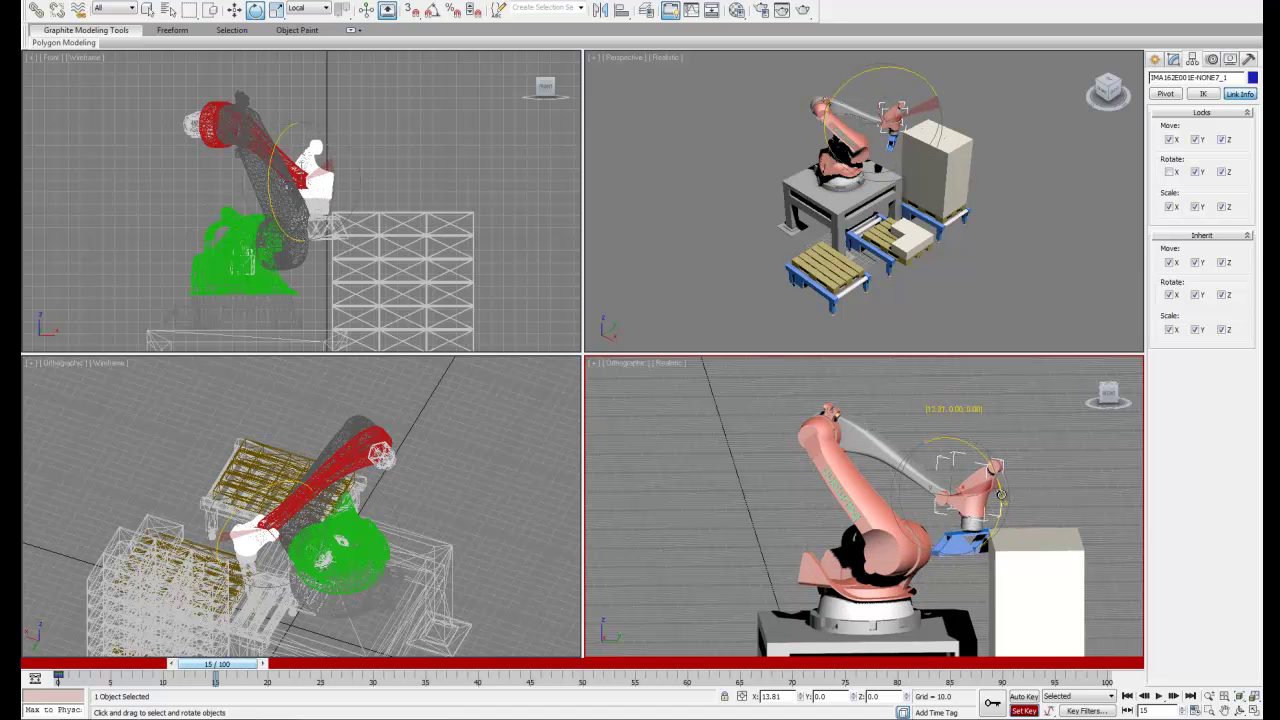
pyautogui.click(952, 550)
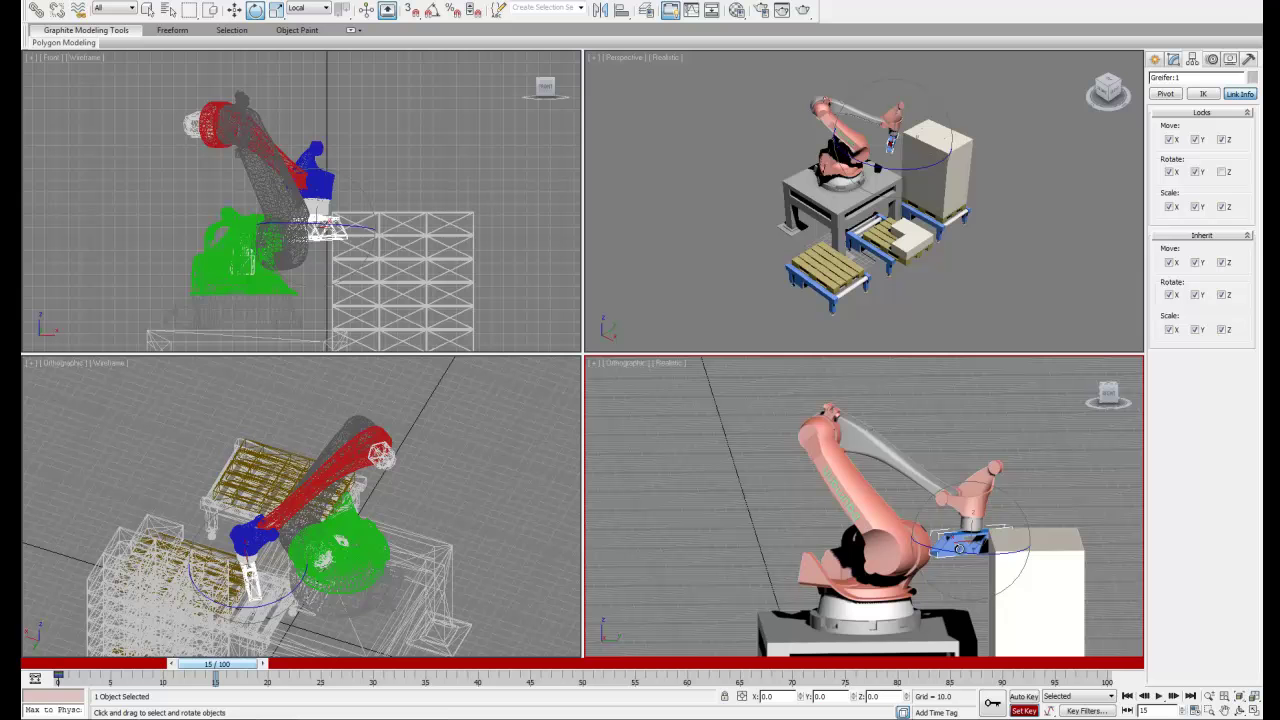
pyautogui.moveTo(952, 550); pyautogui.dragTo(983, 558)
# Key the frame-15 pose for all objects, then play the animation from the start.
pyautogui.hotkey('ctrl', 'a')
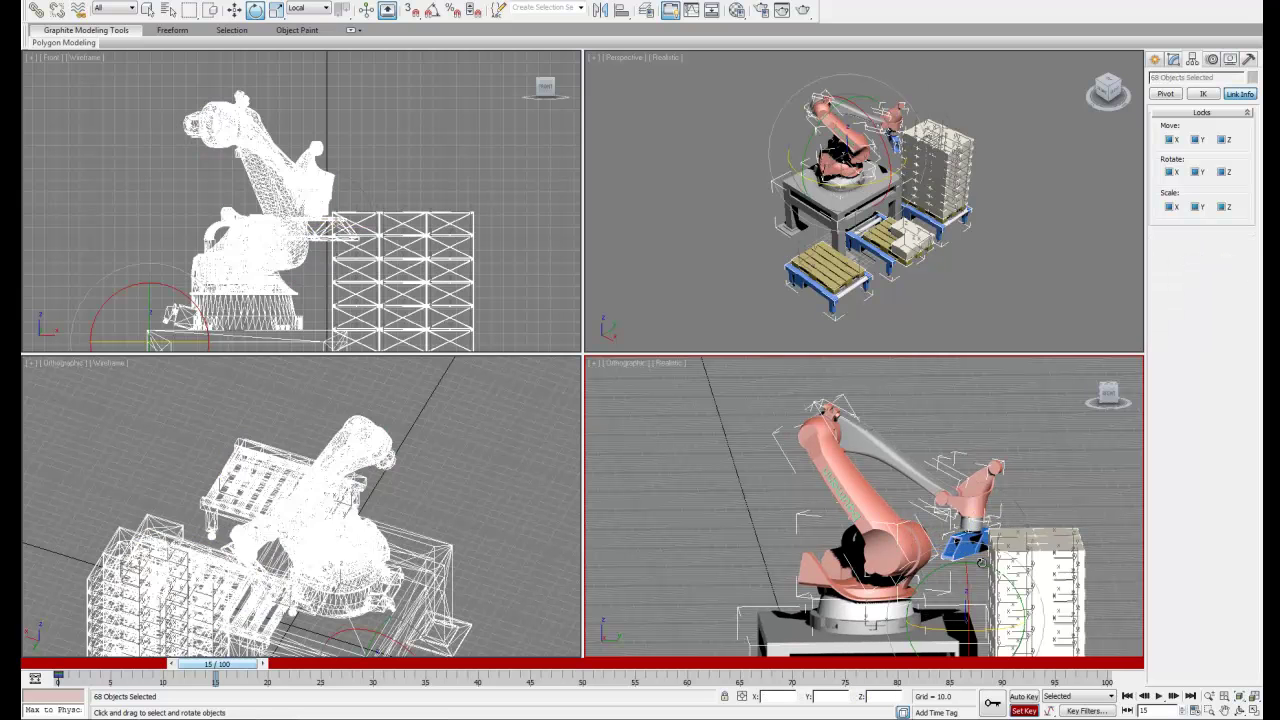
pyautogui.click(995, 704)
pyautogui.click(932, 300)
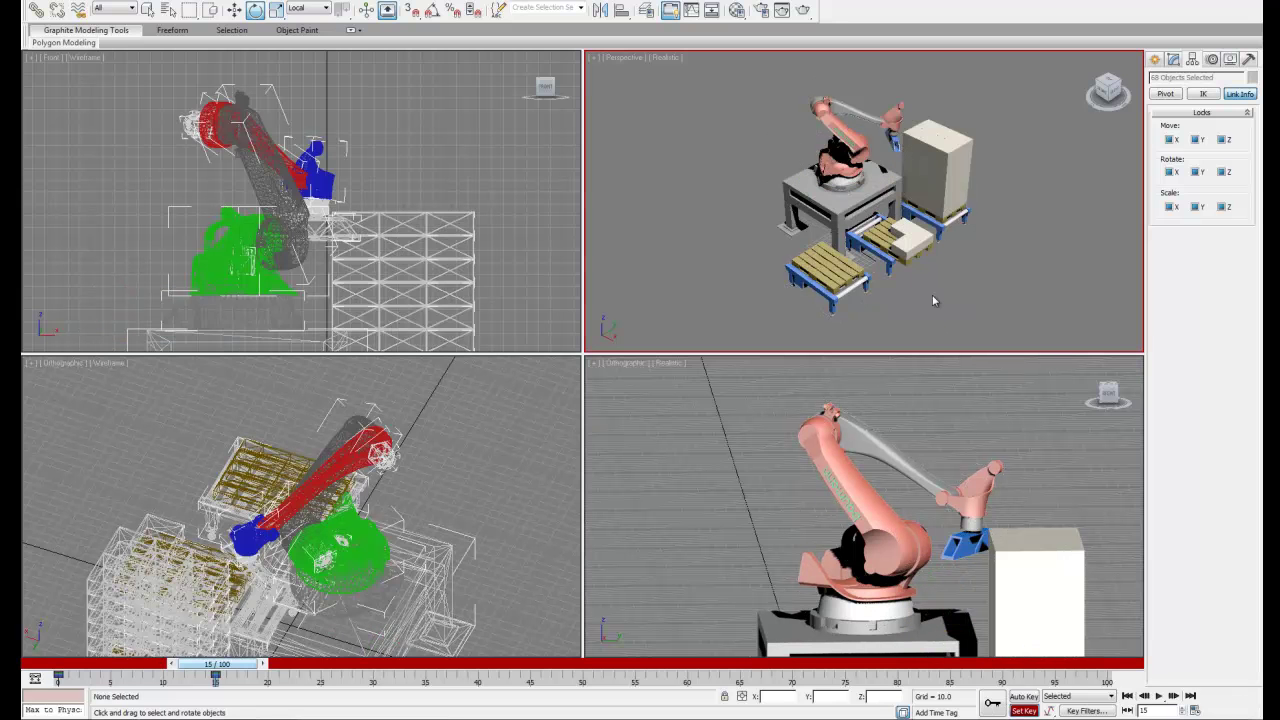
pyautogui.click(1127, 695)
pyautogui.click(1158, 697)
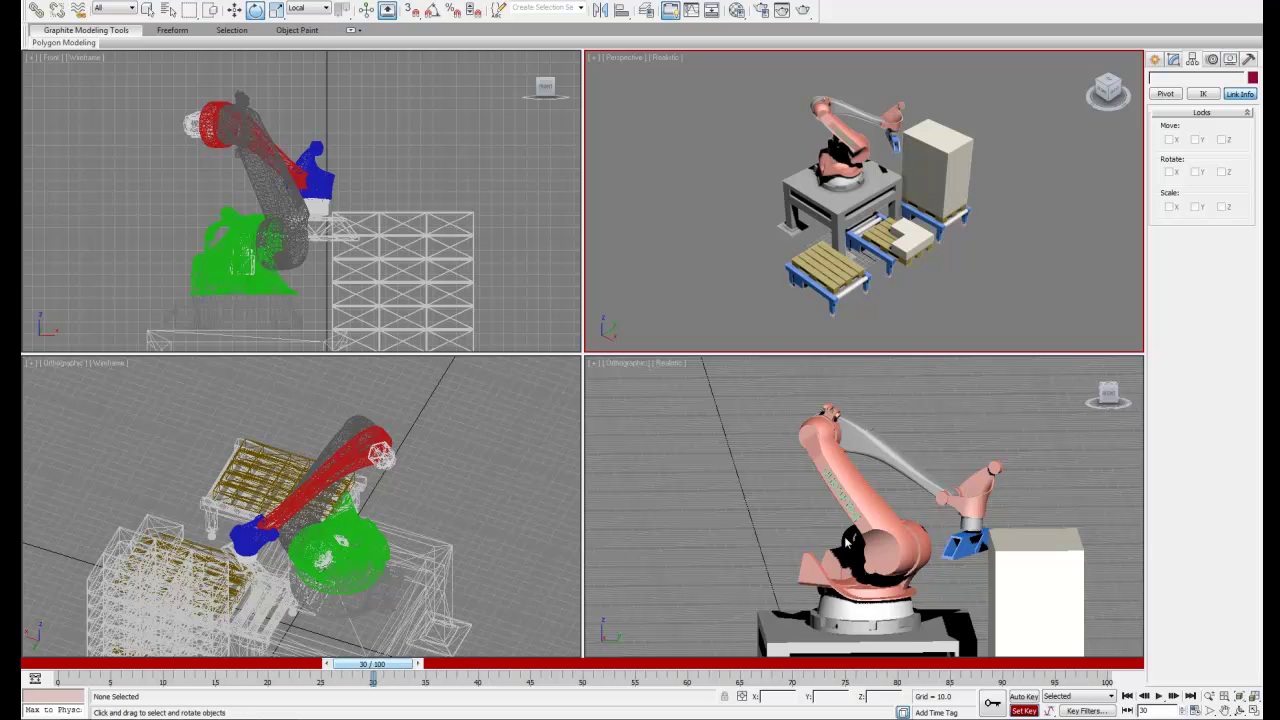
# Raise the upper arm link and rotate the lower arm link about 10 degrees.
pyautogui.click(895, 461)
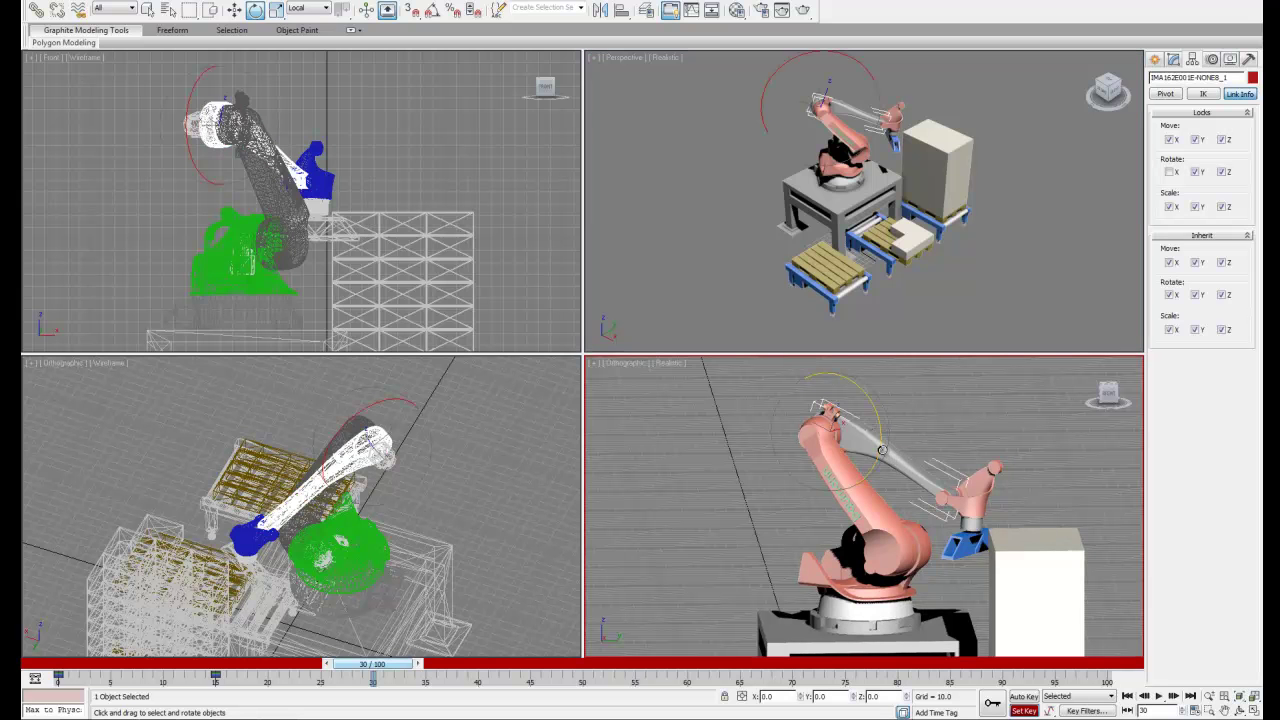
pyautogui.moveTo(881, 451); pyautogui.dragTo(891, 428)
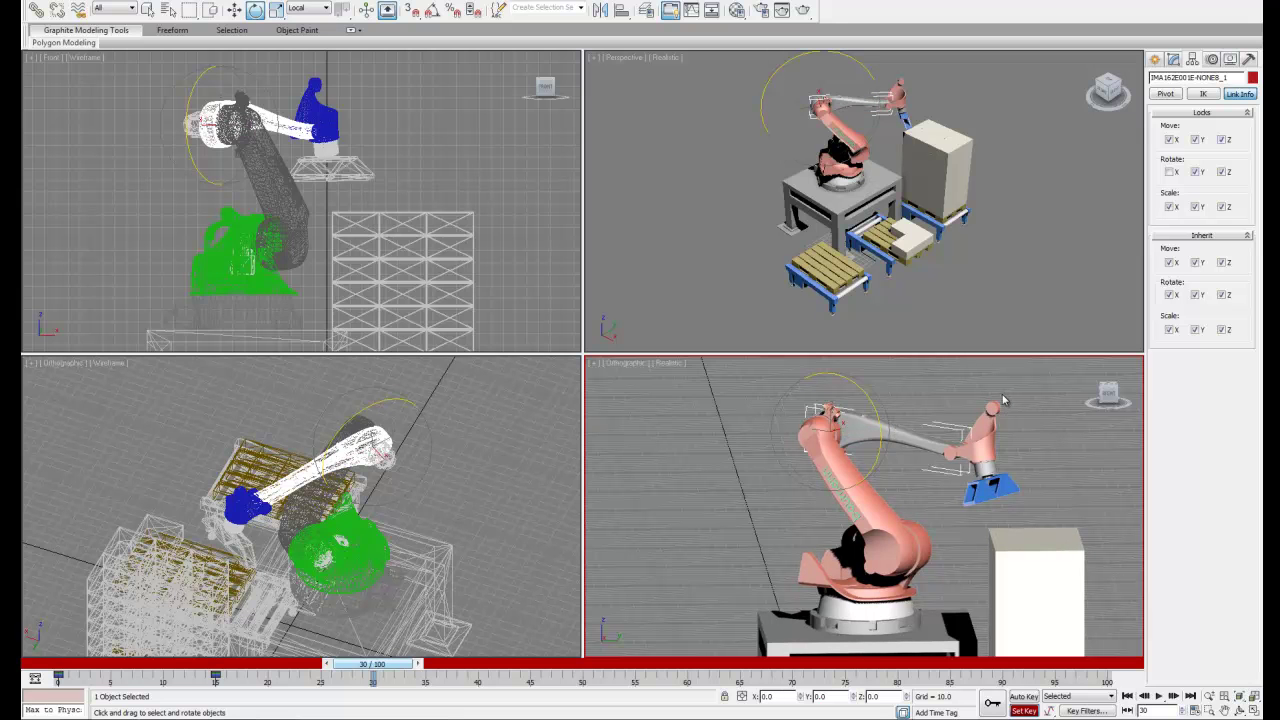
pyautogui.click(873, 503)
pyautogui.moveTo(896, 492); pyautogui.dragTo(917, 492)
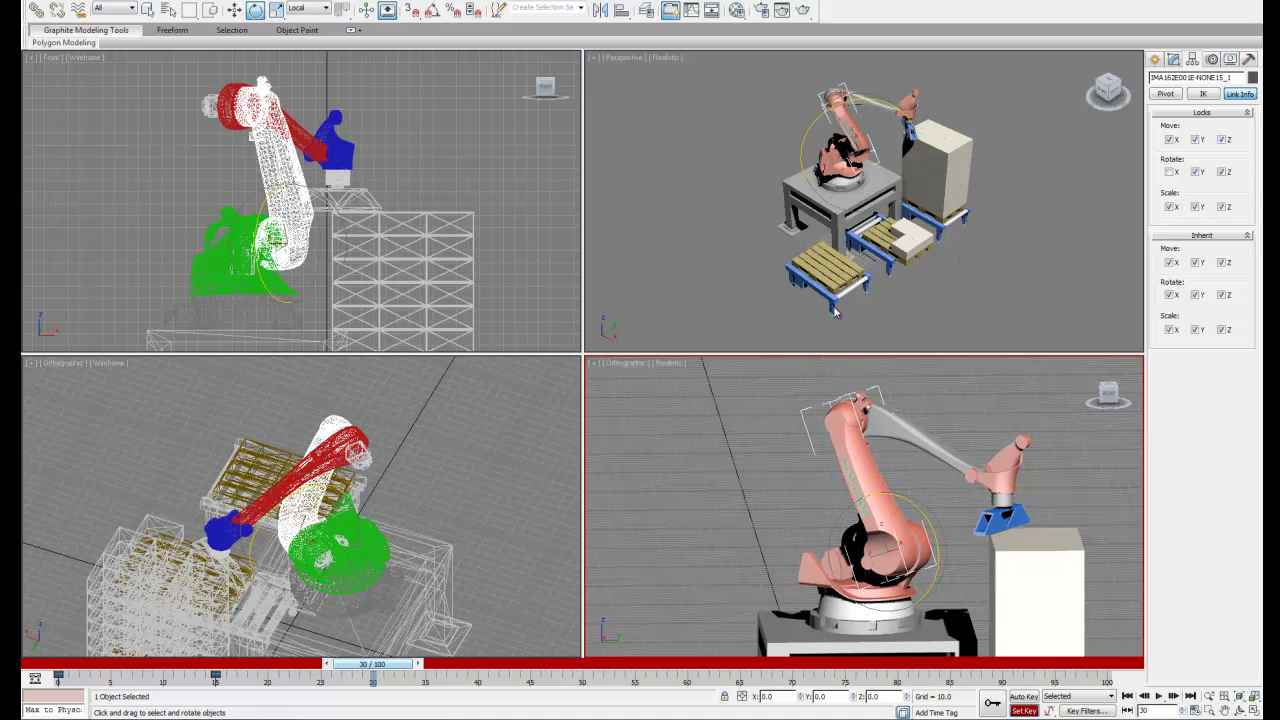
# Turn the front view to the robot's right side and trial a gripper rotation, then cancel it.
pyautogui.click(550, 100)
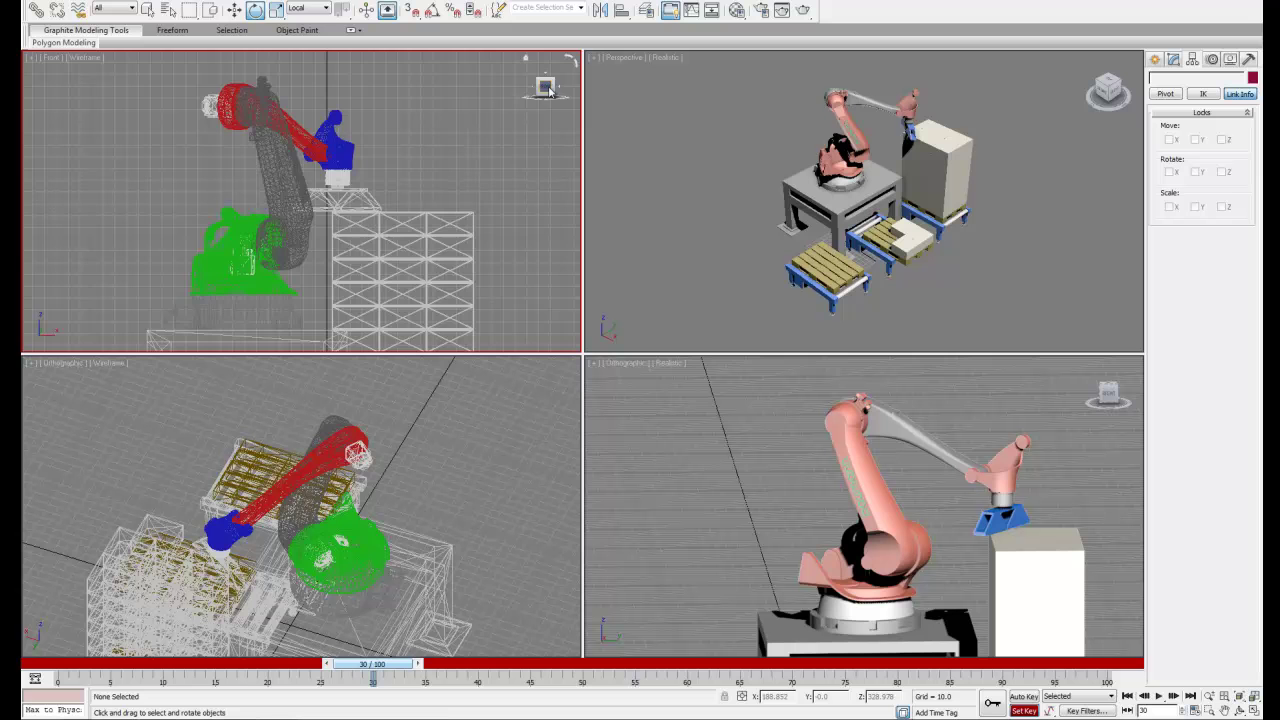
pyautogui.moveTo(554, 92); pyautogui.dragTo(560, 92)
pyautogui.click(560, 92)
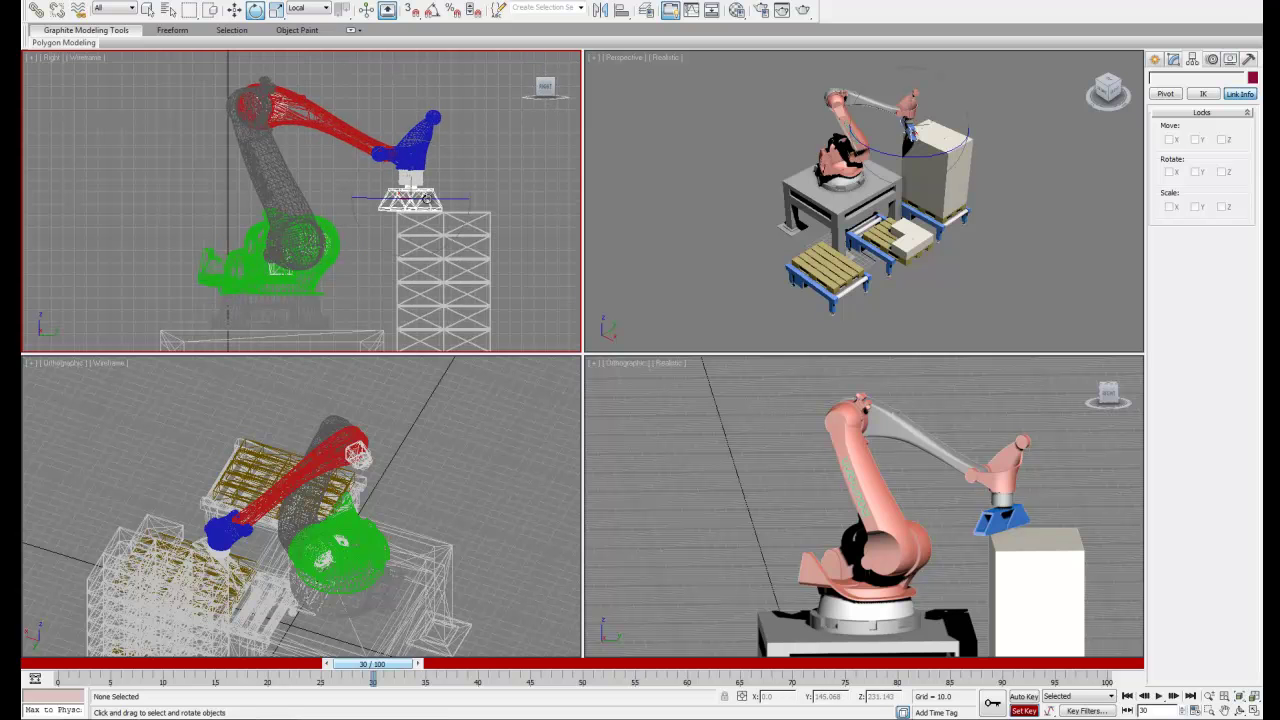
pyautogui.click(404, 200)
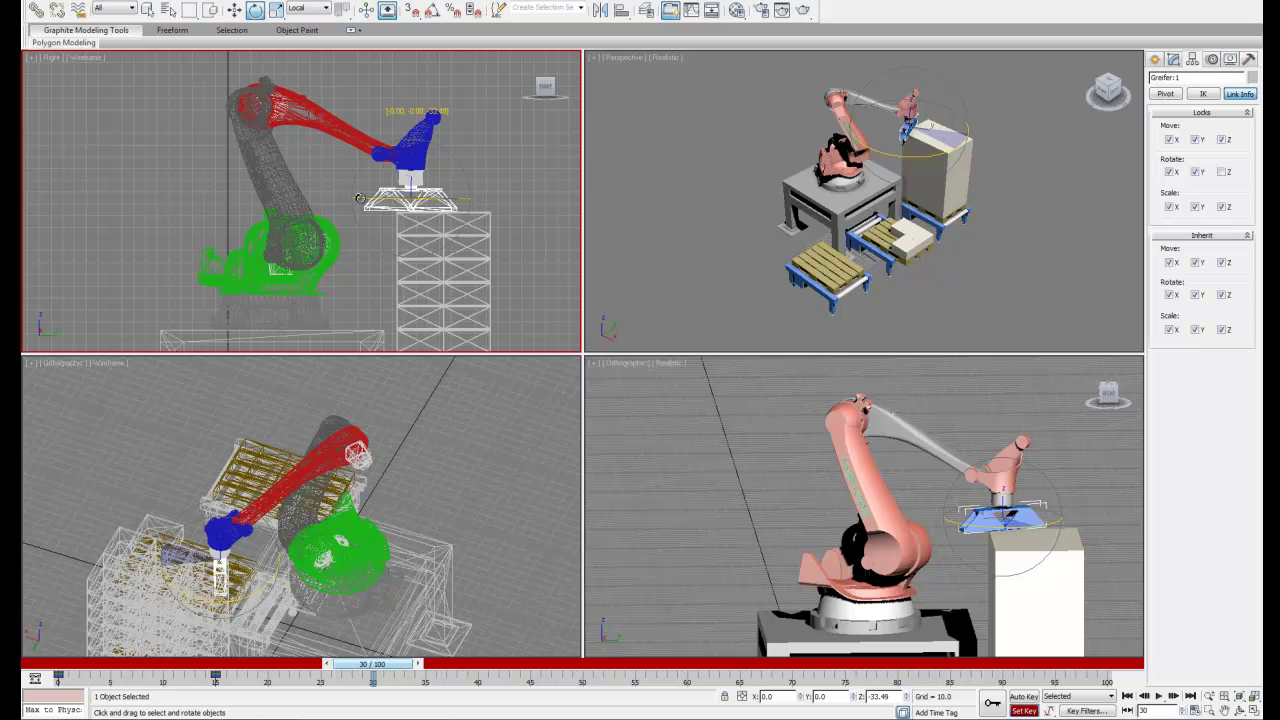
pyautogui.moveTo(357, 197)
pyautogui.mouseDown()
pyautogui.moveTo(421, 197)
pyautogui.moveTo(366, 196)
pyautogui.mouseUp()
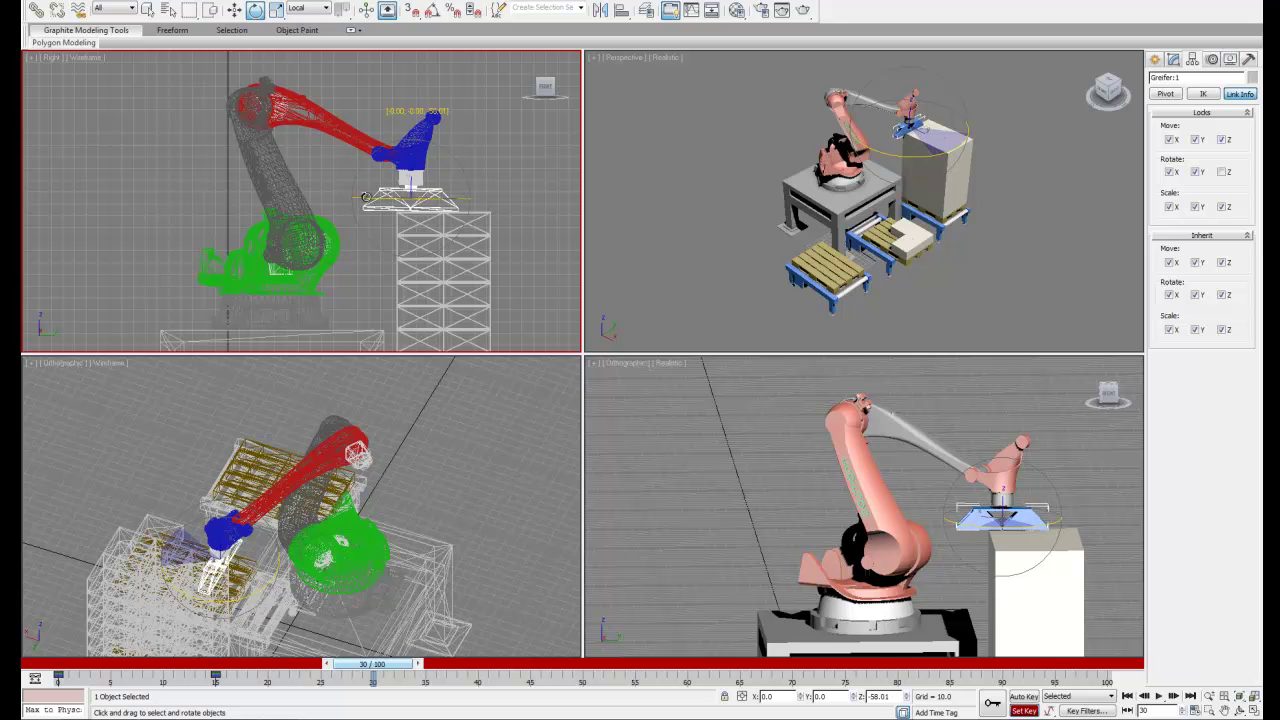
pyautogui.rightClick(366, 196)
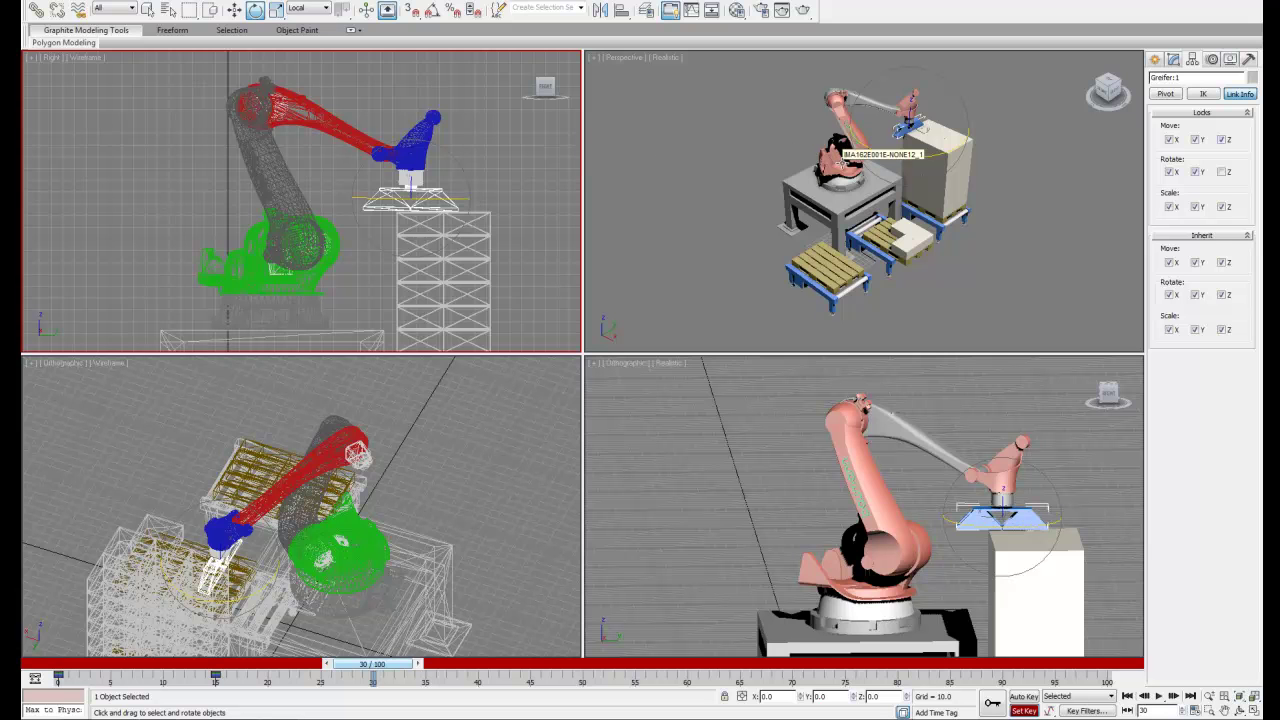
# Set the lower-left orthographic view to a side view and select the gripper.
pyautogui.click(530, 395)
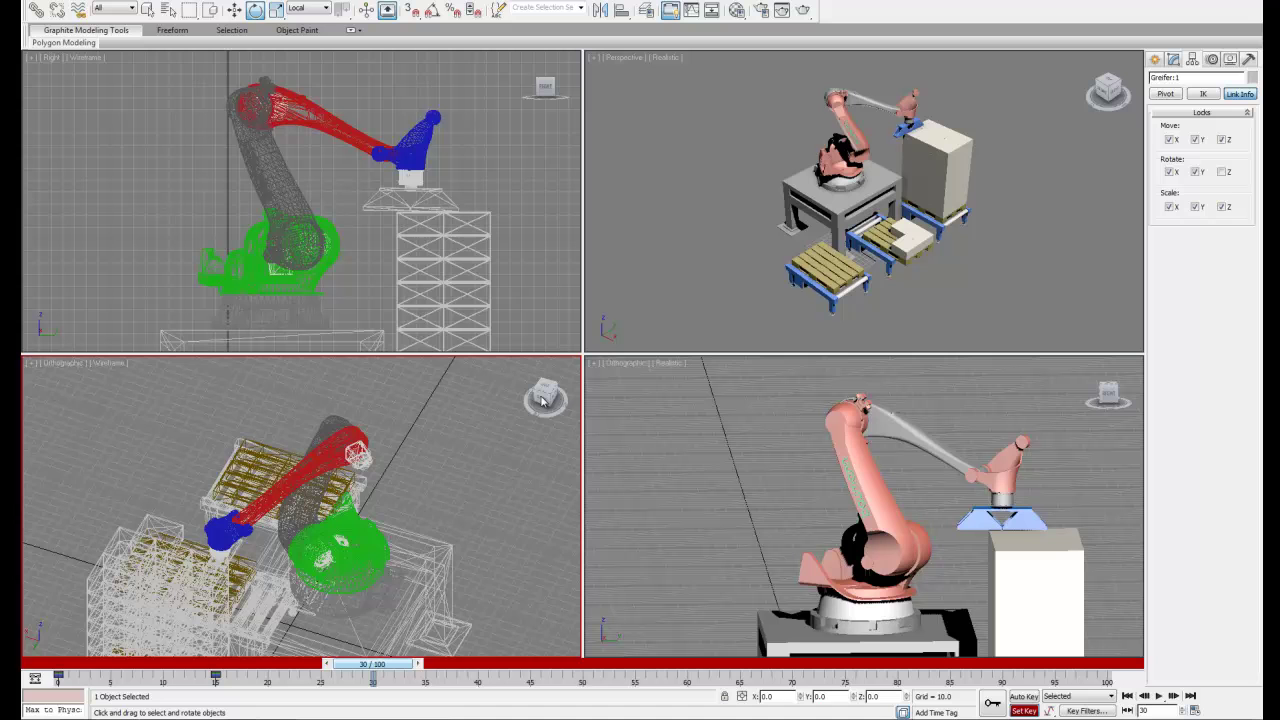
pyautogui.click(543, 400)
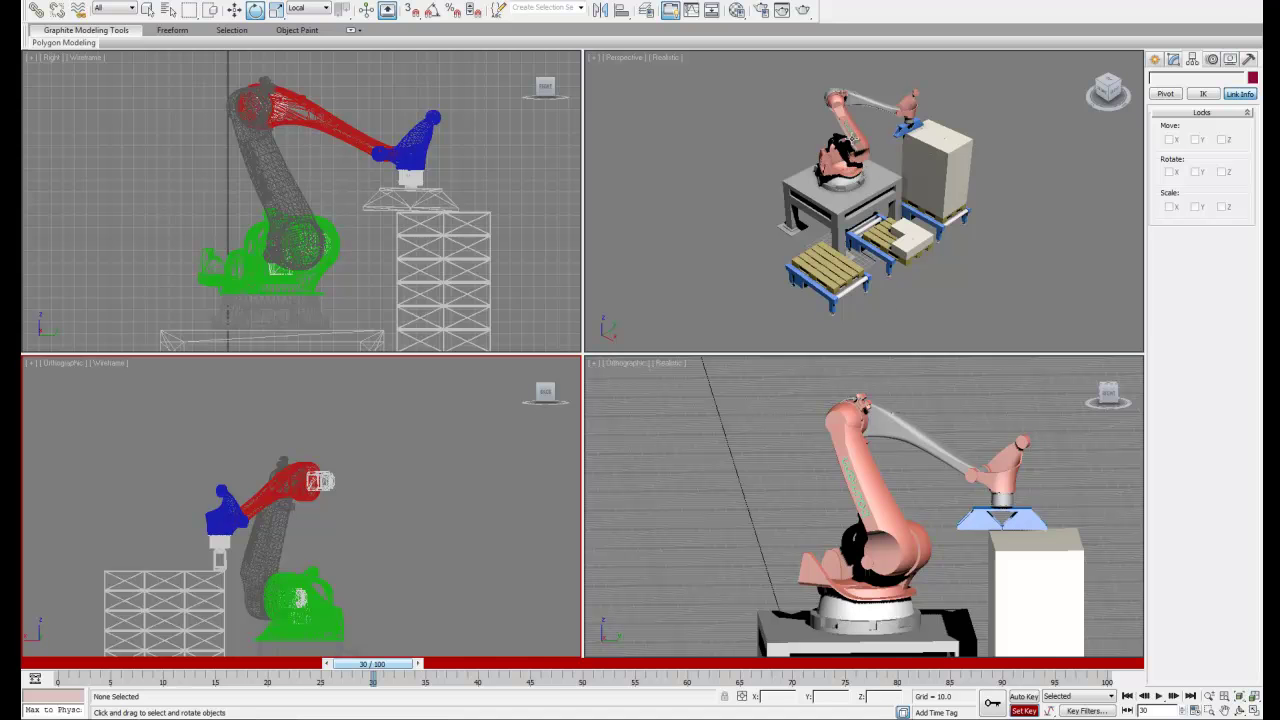
pyautogui.click(845, 133)
pyautogui.click(832, 108)
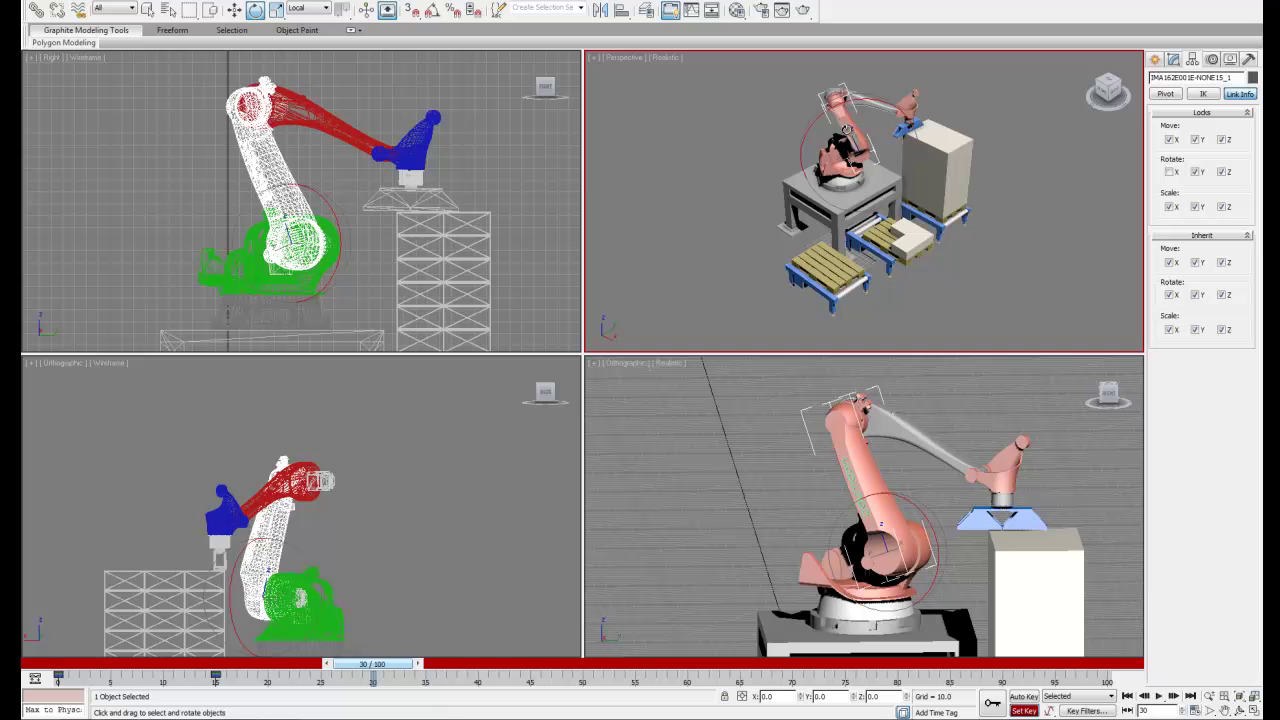
pyautogui.click(912, 132)
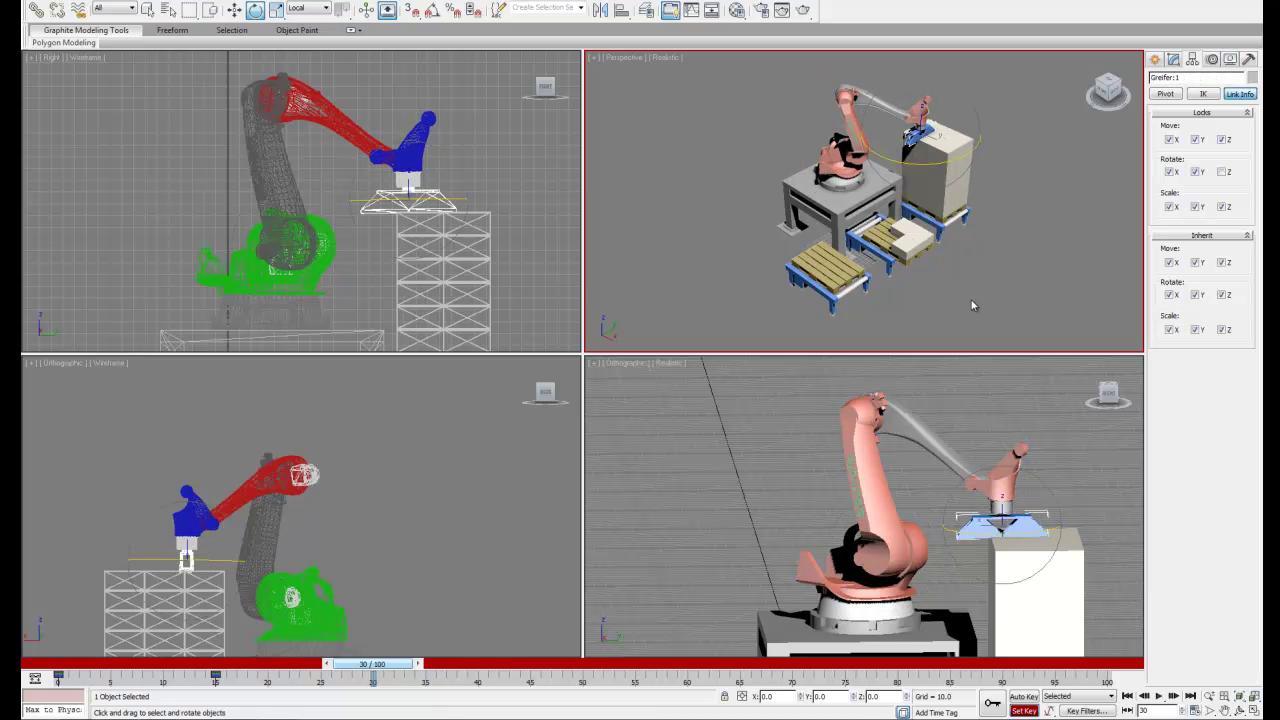
# Play the animation to check it, then copy all objects' frame-30 keys to frame 40.
pyautogui.hotkey('ctrl', 'a')
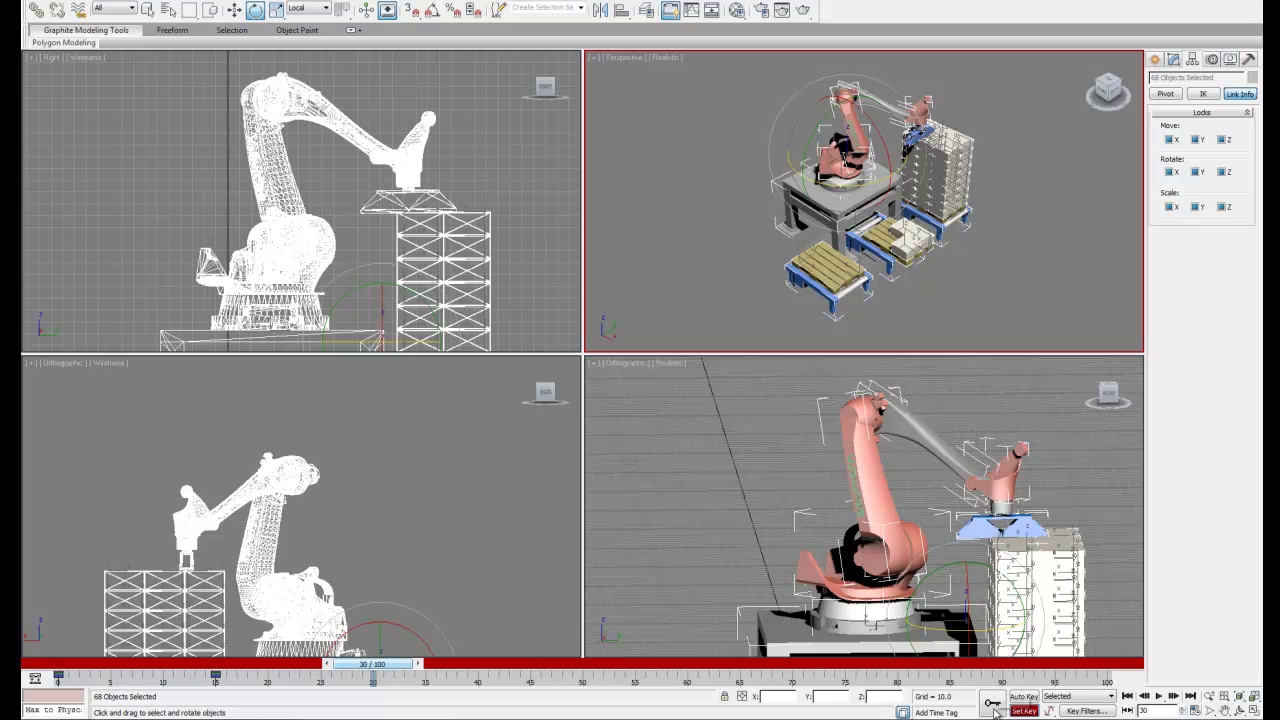
pyautogui.click(1127, 696)
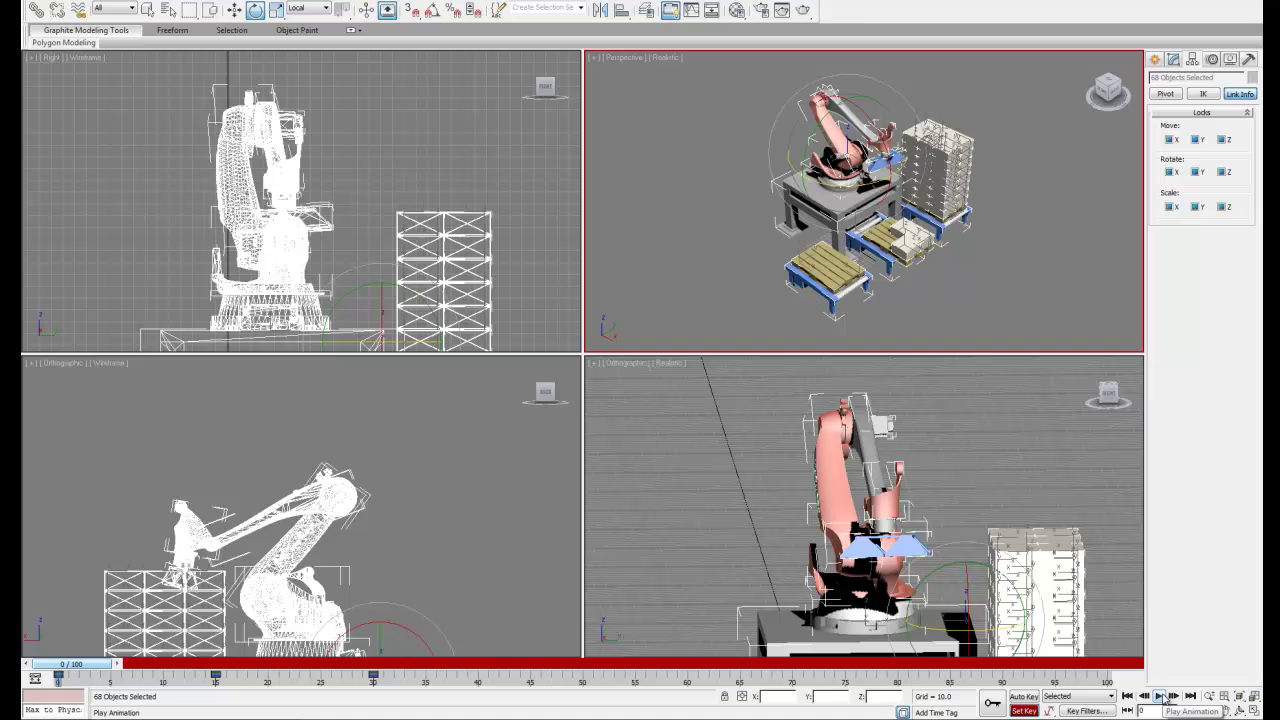
pyautogui.click(1161, 696)
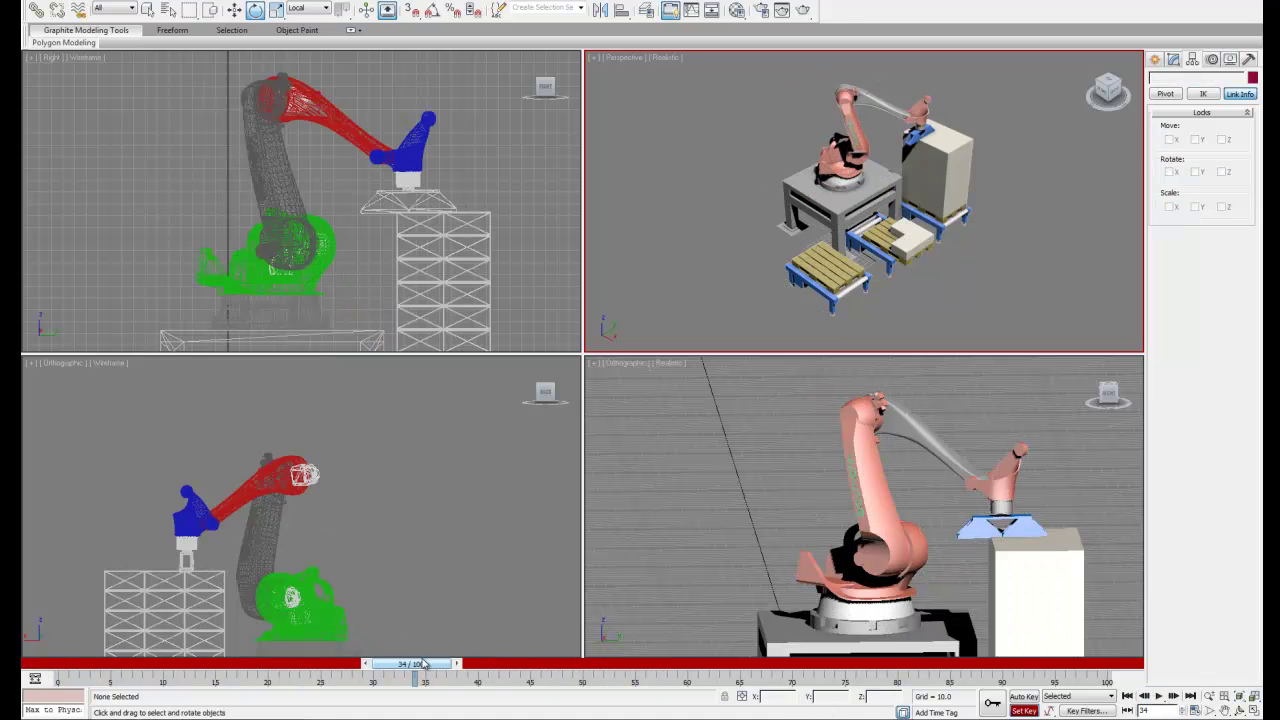
pyautogui.hotkey('ctrl', 'a')
pyautogui.moveTo(407, 666); pyautogui.dragTo(478, 667)
pyautogui.press('e')
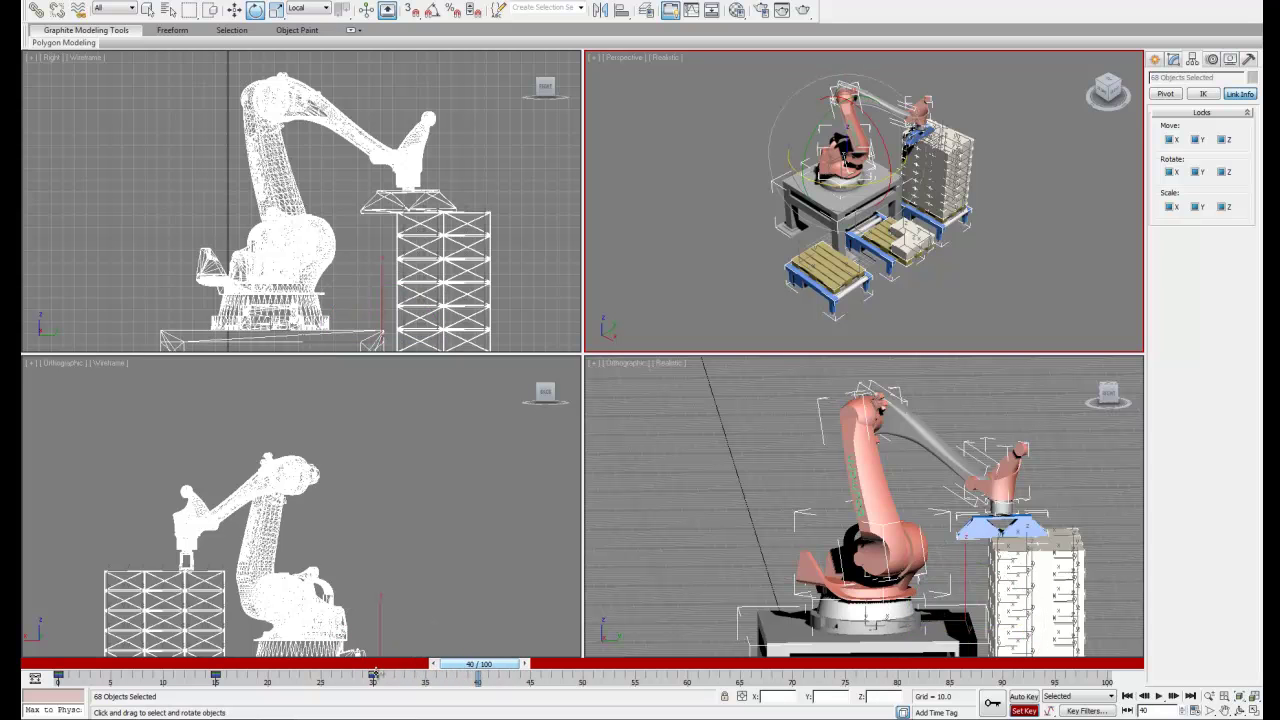
pyautogui.keyDown('shift'); pyautogui.moveTo(373, 676); pyautogui.dragTo(478, 676); pyautogui.keyUp('shift')
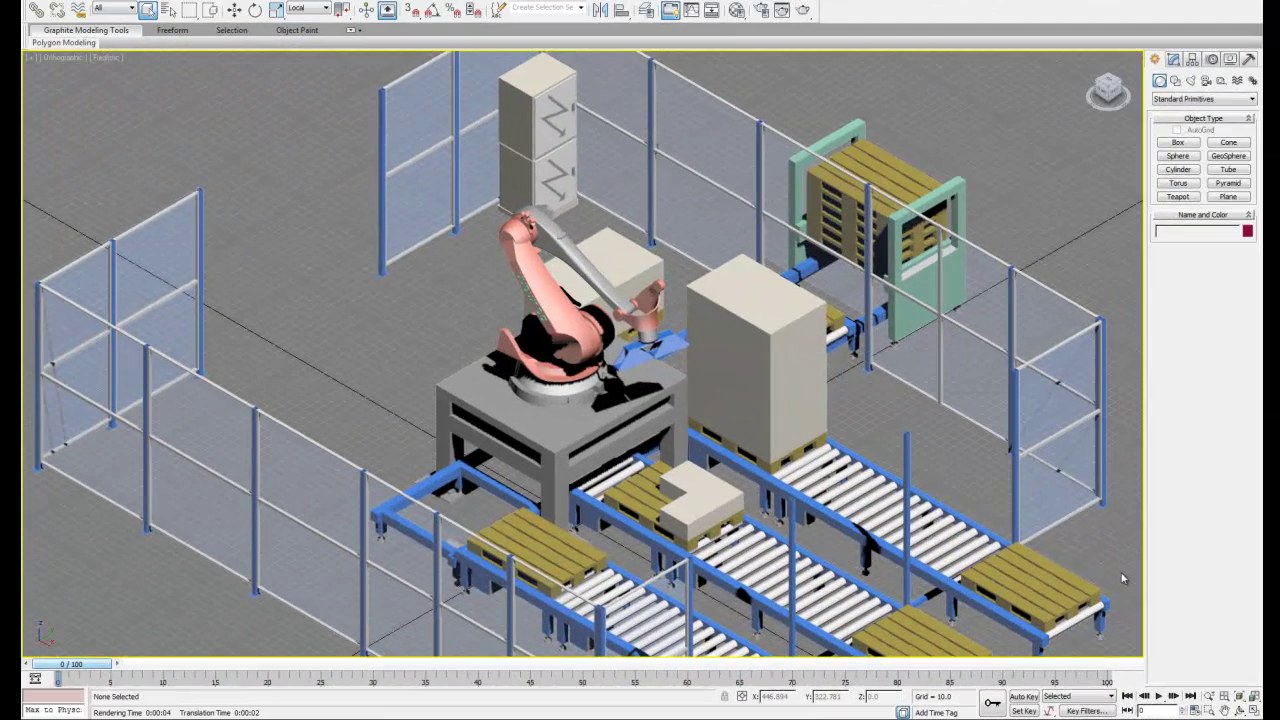
# Play and stop the animation, go to frame 46 and show the Motion panel settings.
pyautogui.click(1158, 697)
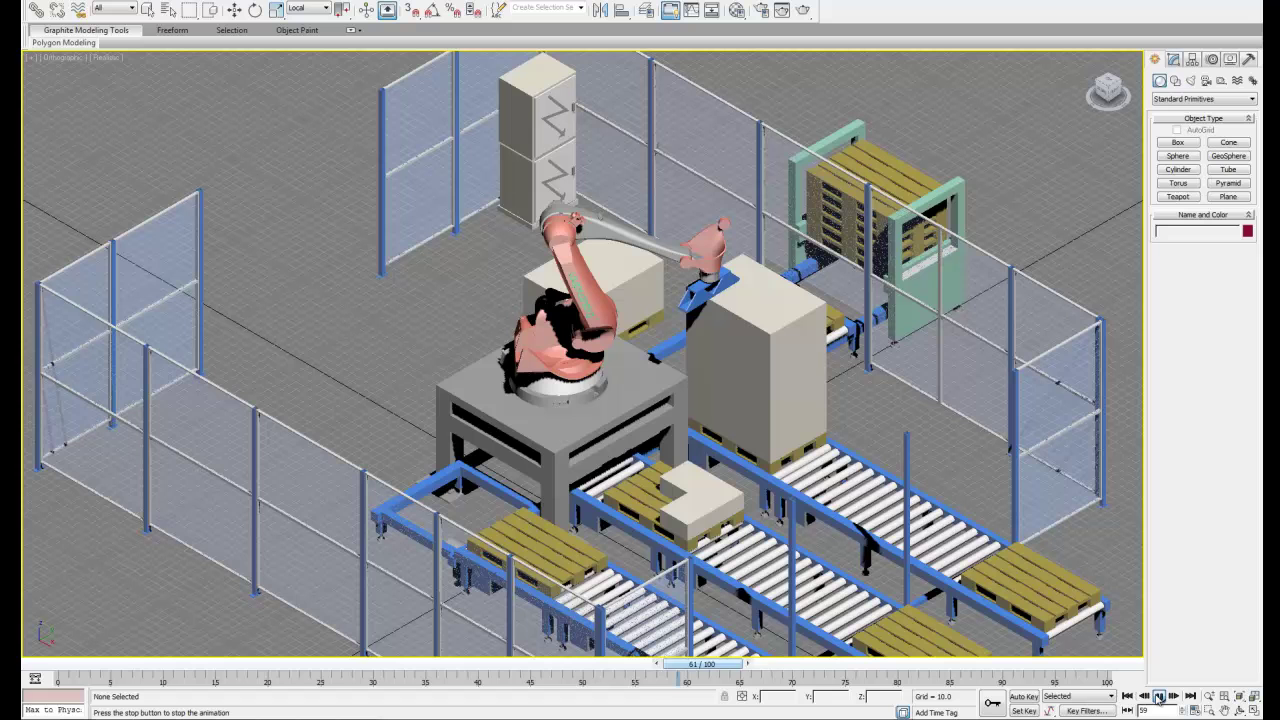
pyautogui.click(1158, 697)
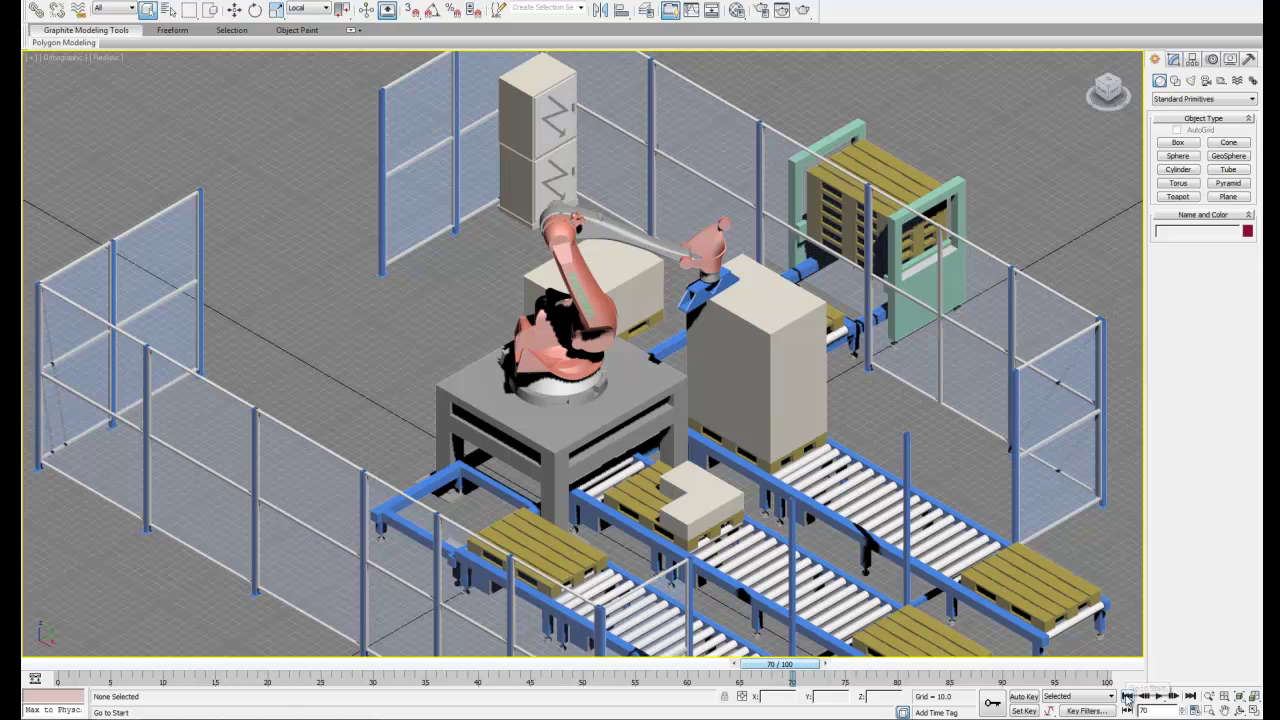
pyautogui.click(1127, 698)
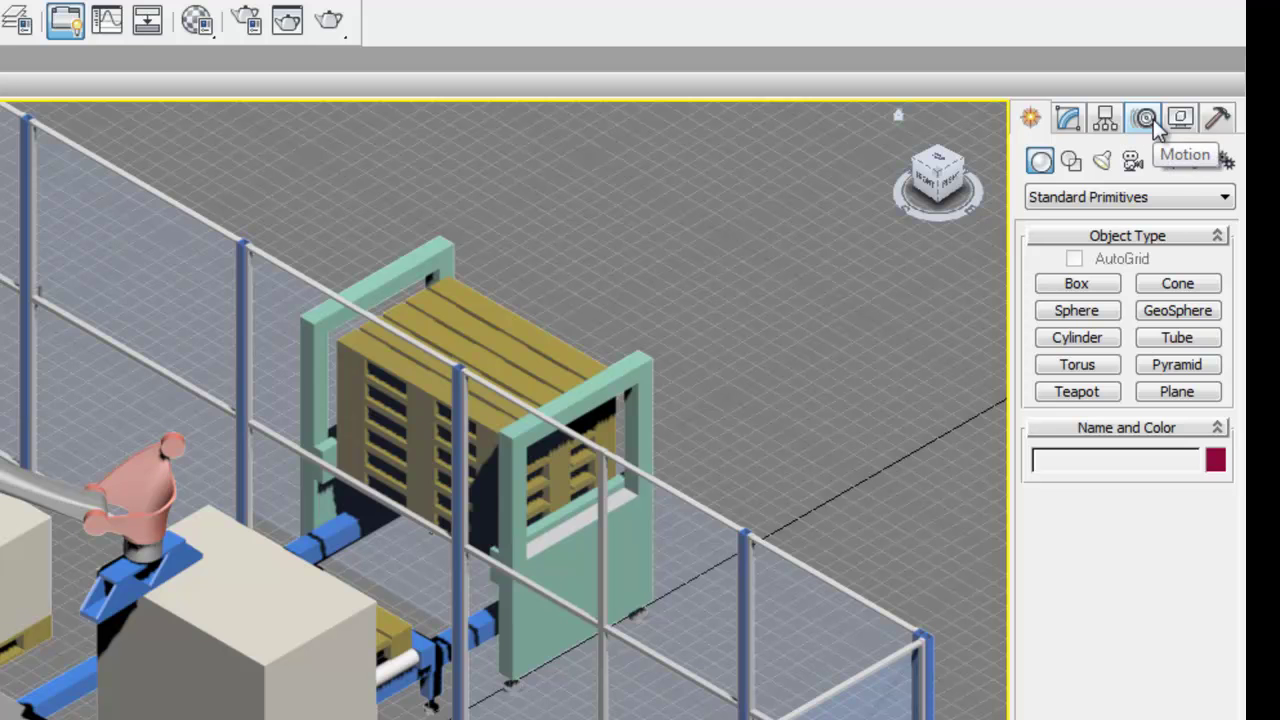
pyautogui.click(1147, 119)
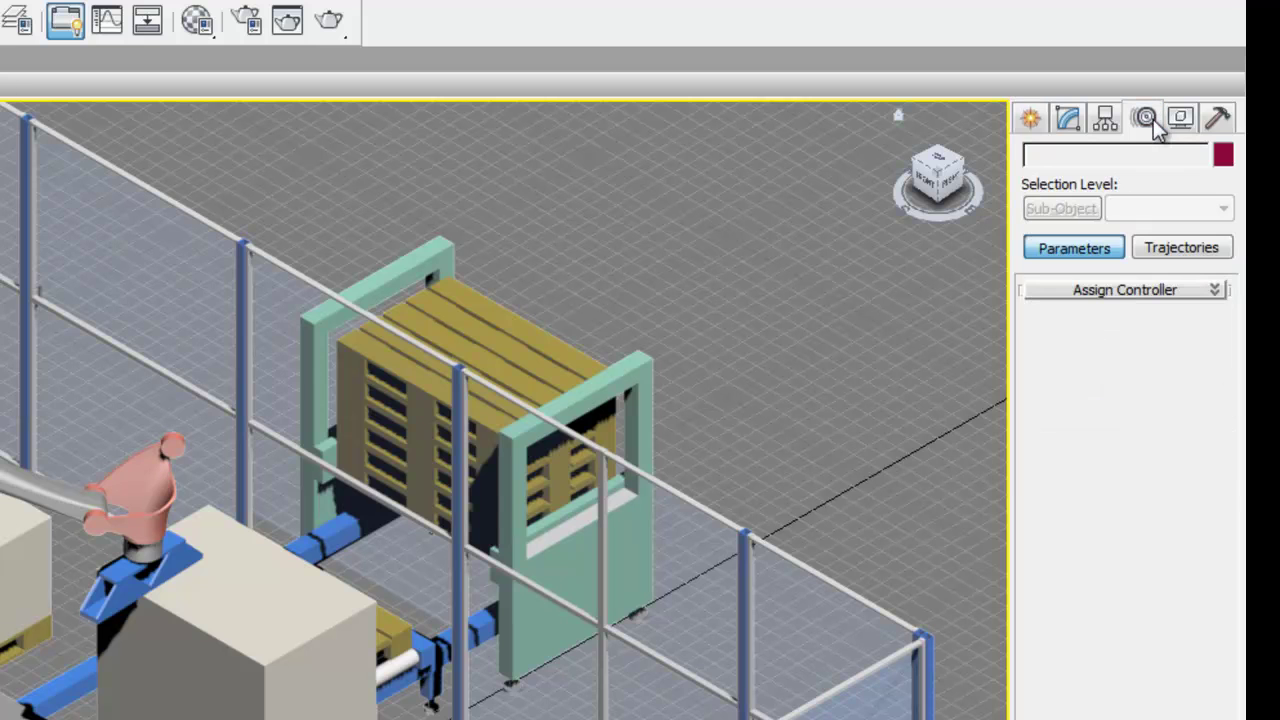
# Select Box:68 and assign a Link Constraint controller to its Transform track.
pyautogui.click(152, 597)
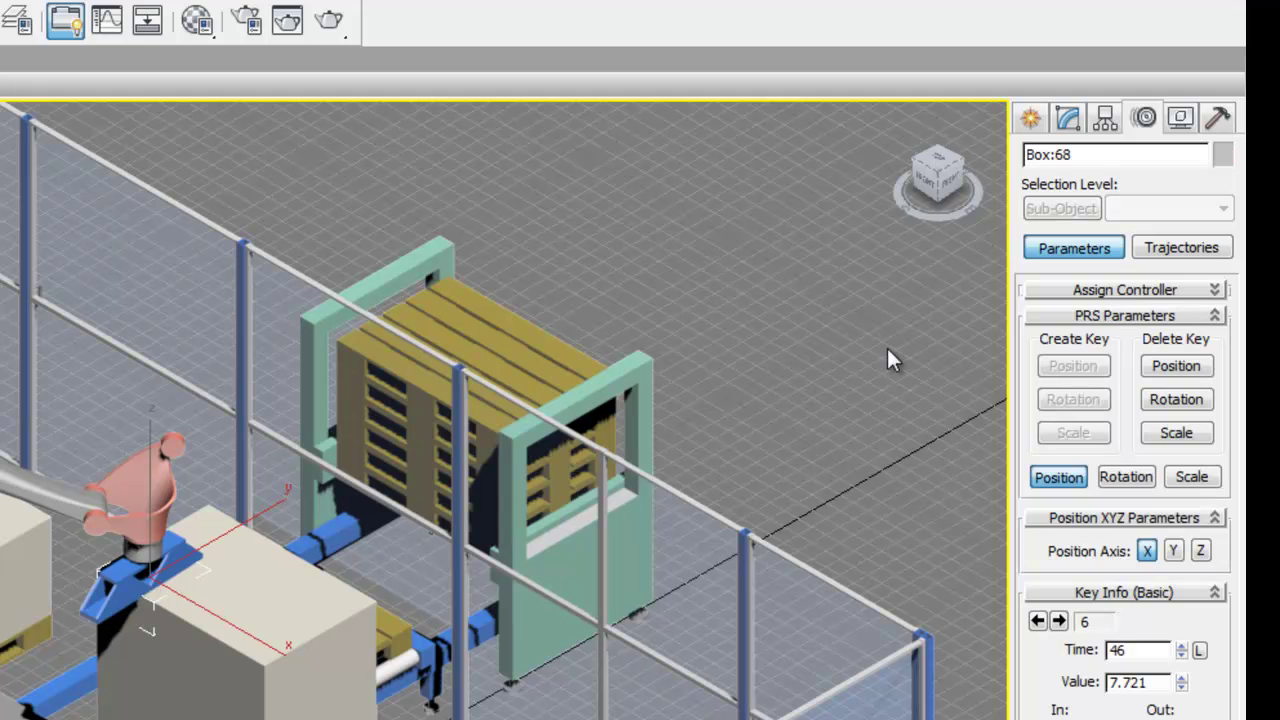
pyautogui.click(1190, 293)
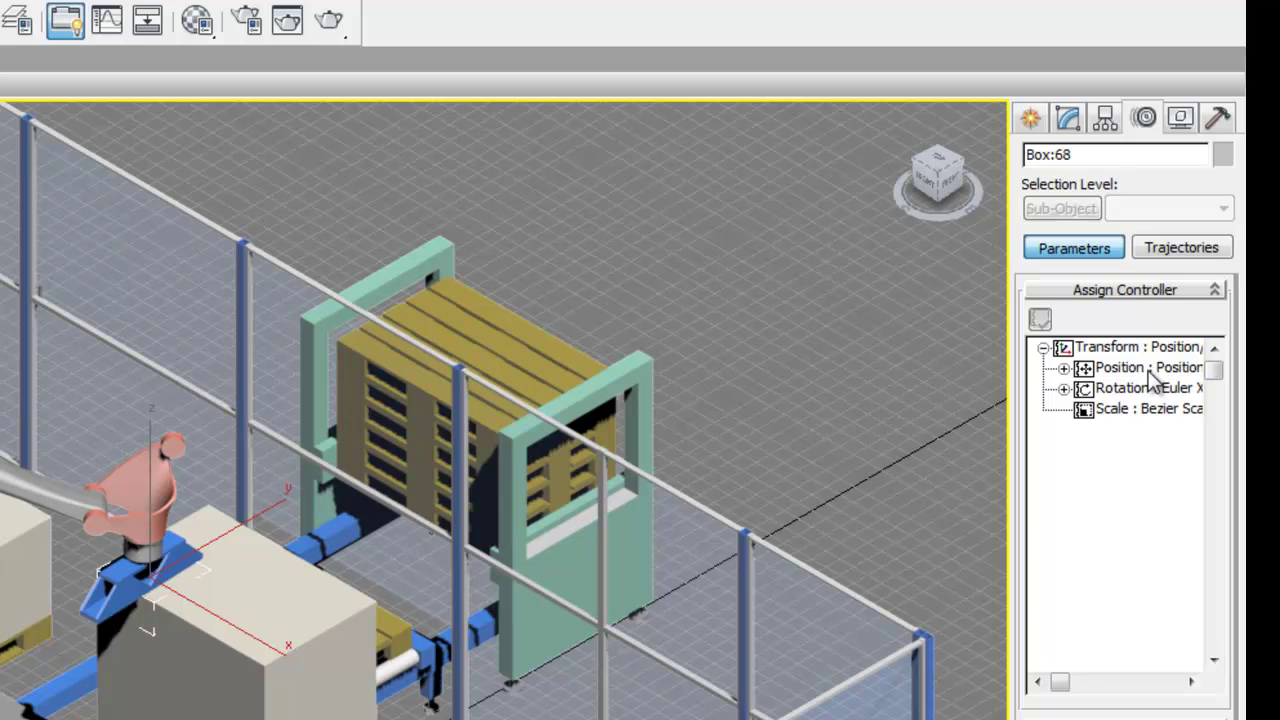
pyautogui.click(1104, 349)
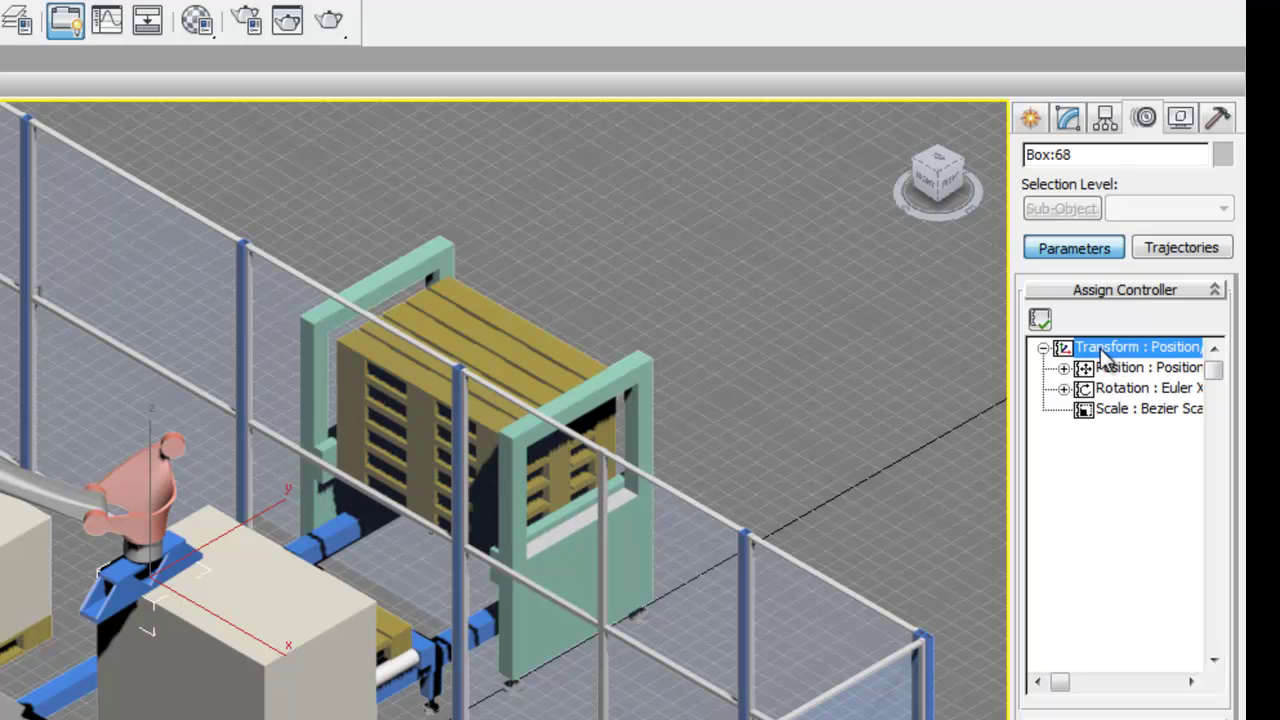
pyautogui.click(1041, 320)
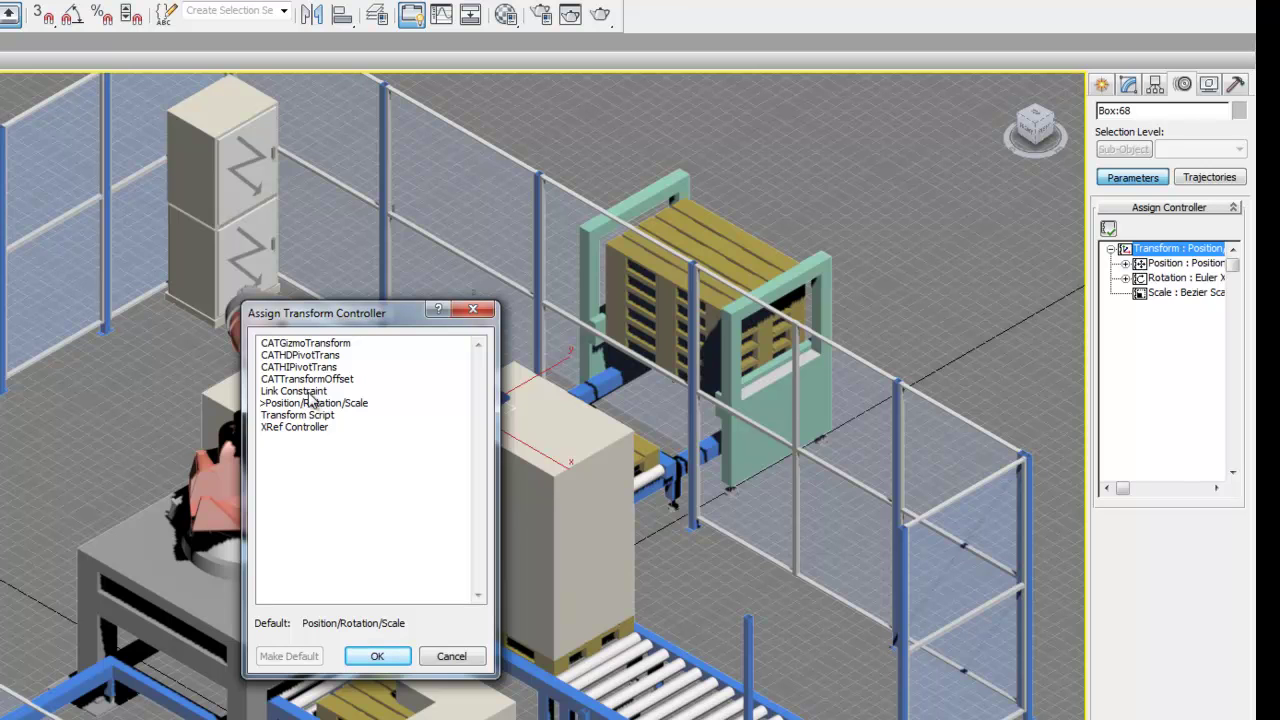
pyautogui.click(312, 391)
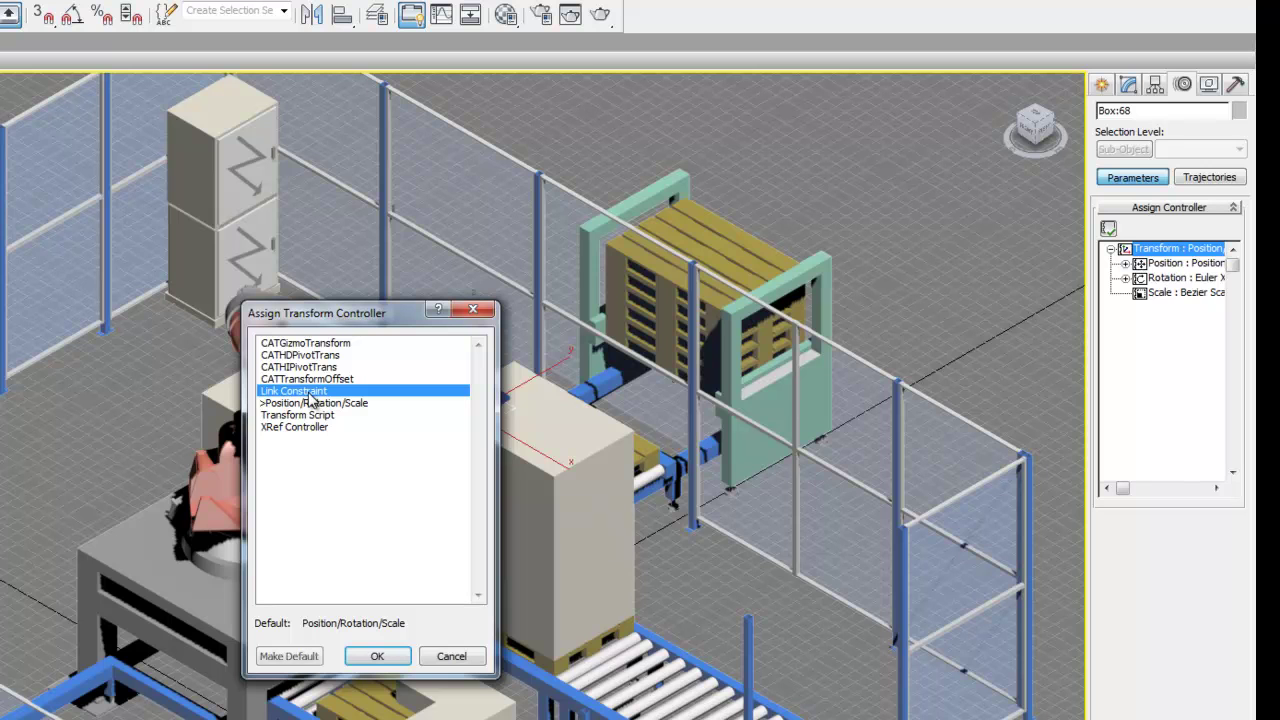
pyautogui.click(378, 655)
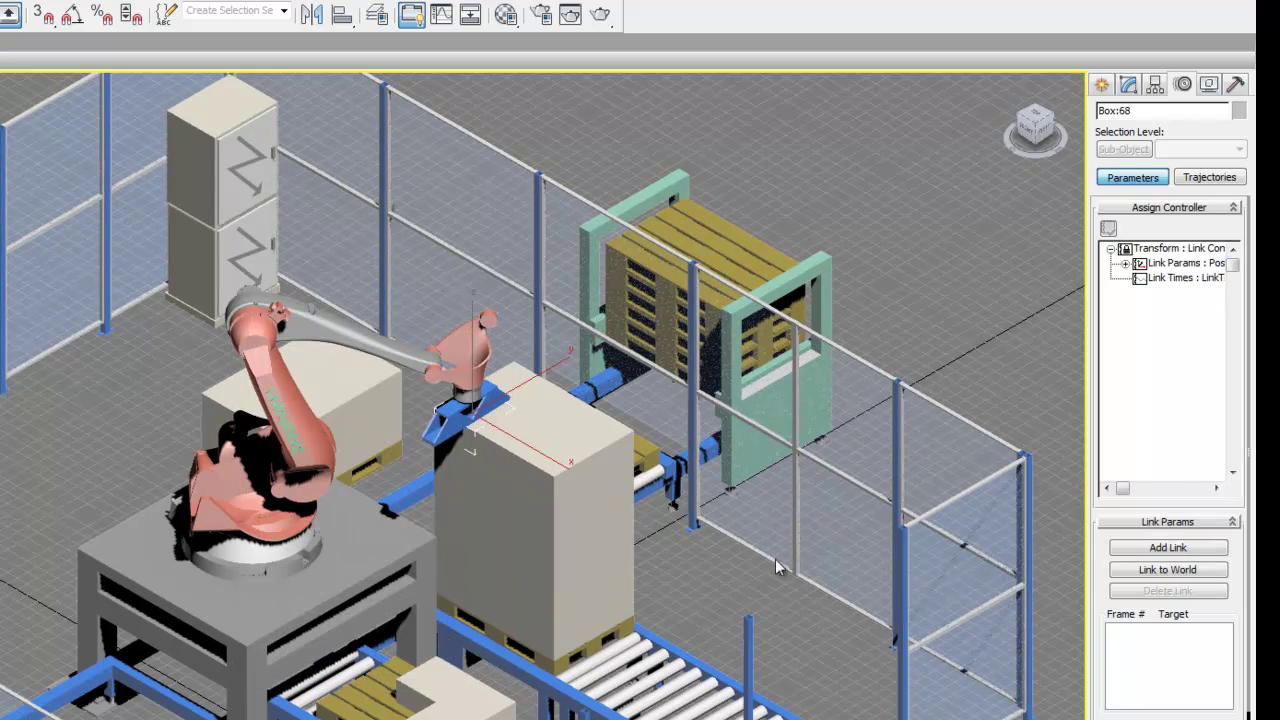
# Link Box:68 to the world at frame 0, then add a link to gripper Greifer:1 at frame 46.
pyautogui.click(1199, 549)
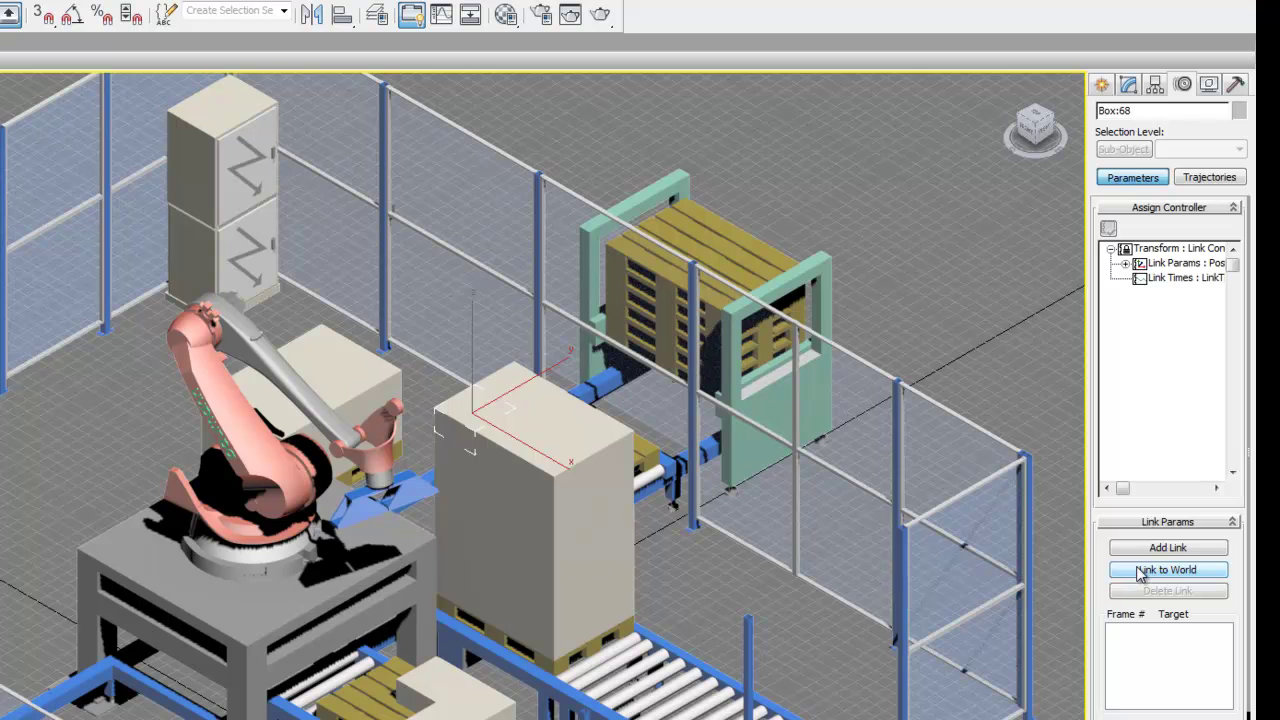
pyautogui.click(1184, 546)
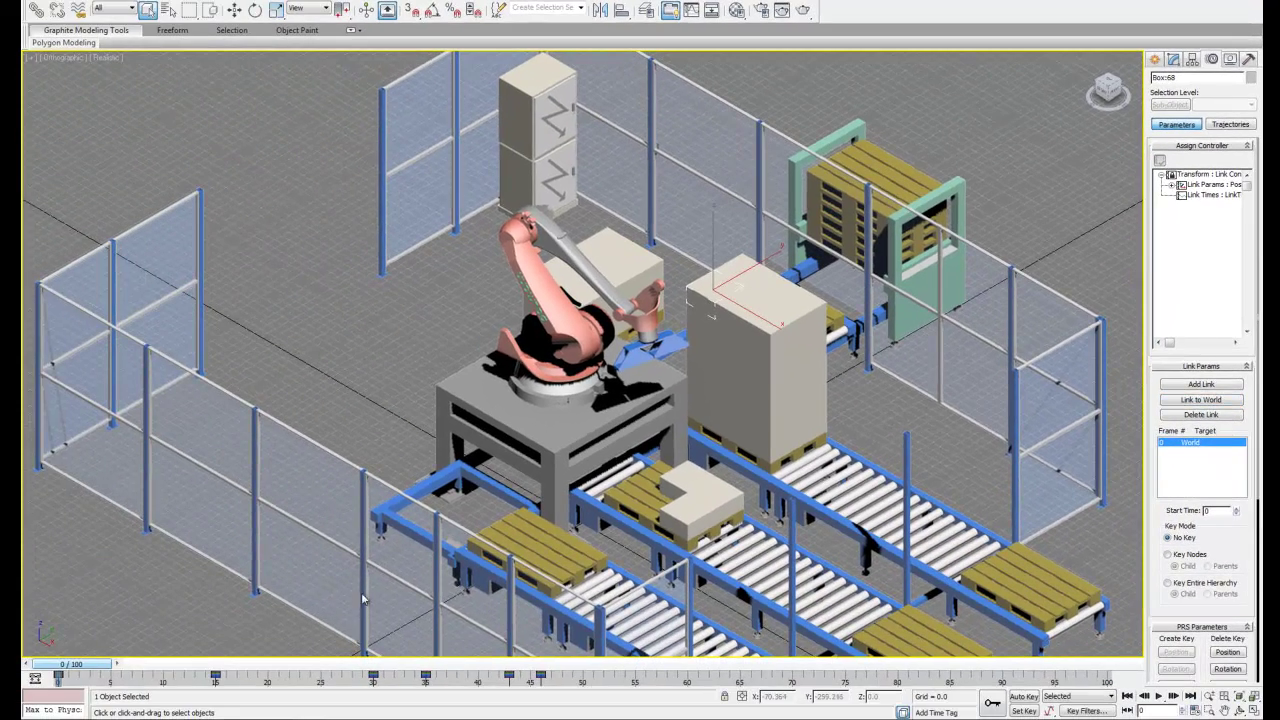
pyautogui.moveTo(100, 664); pyautogui.dragTo(570, 663)
pyautogui.press('q')
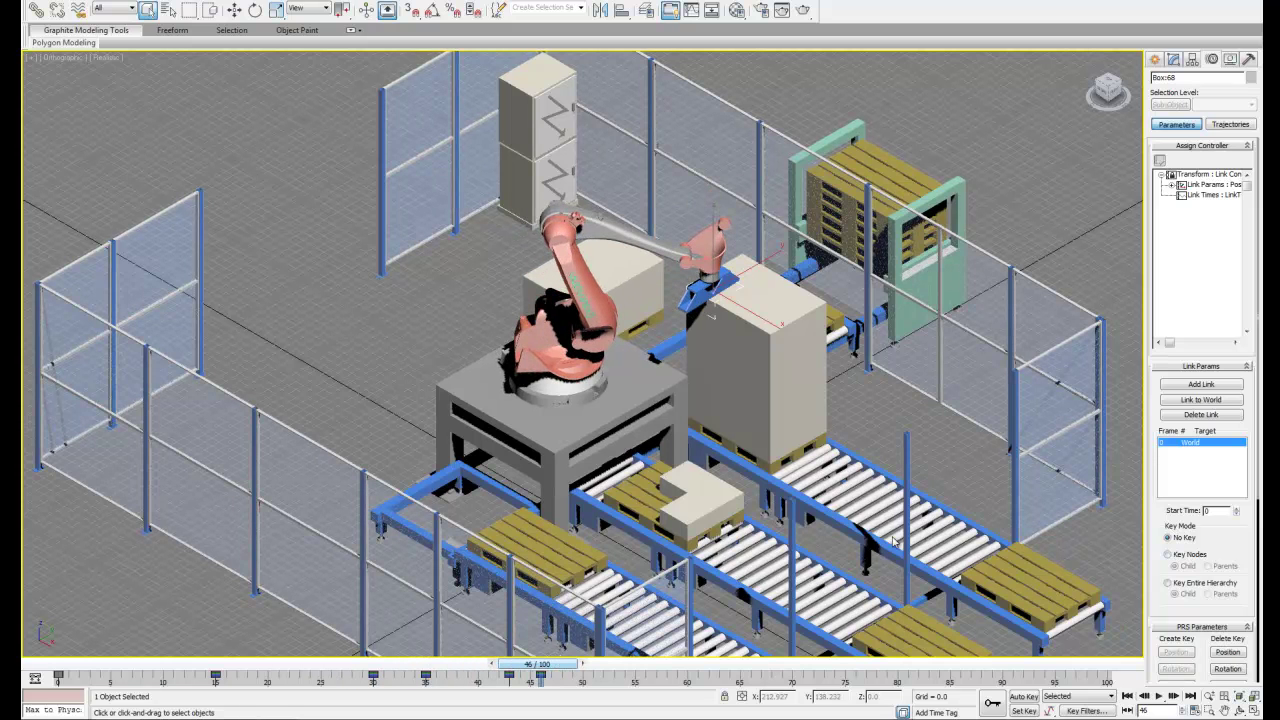
pyautogui.click(1202, 385)
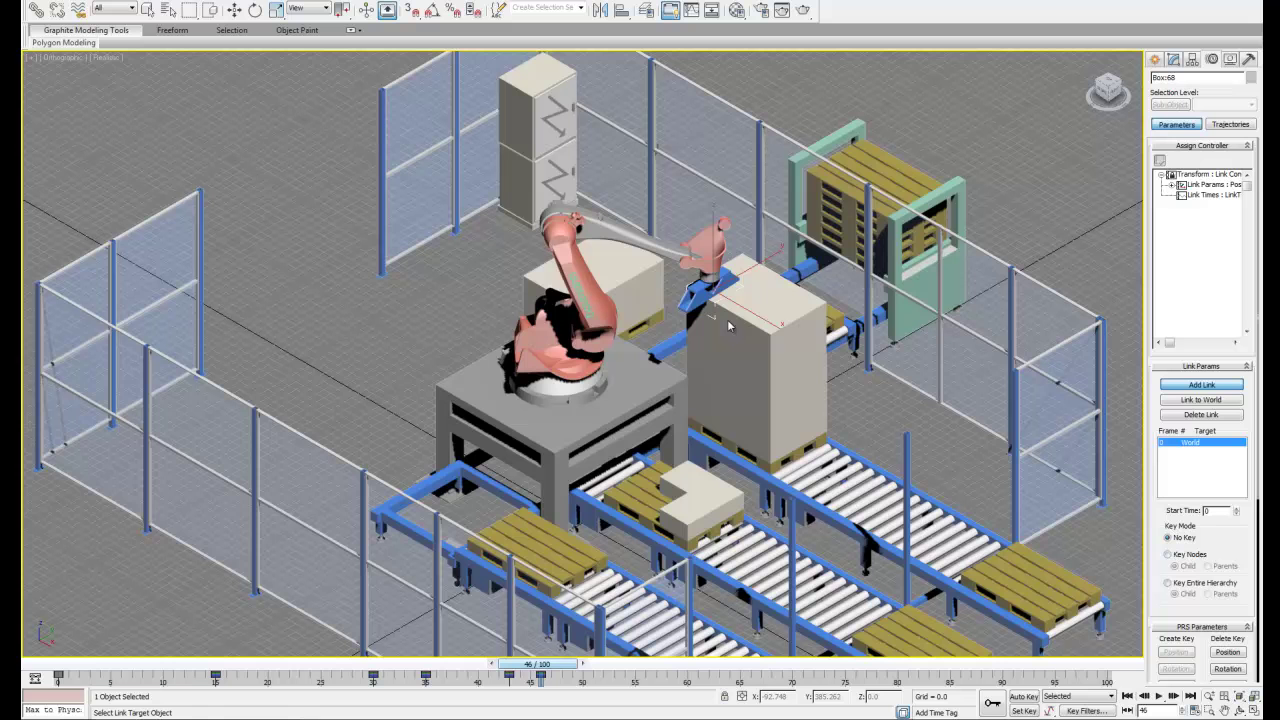
pyautogui.click(690, 310)
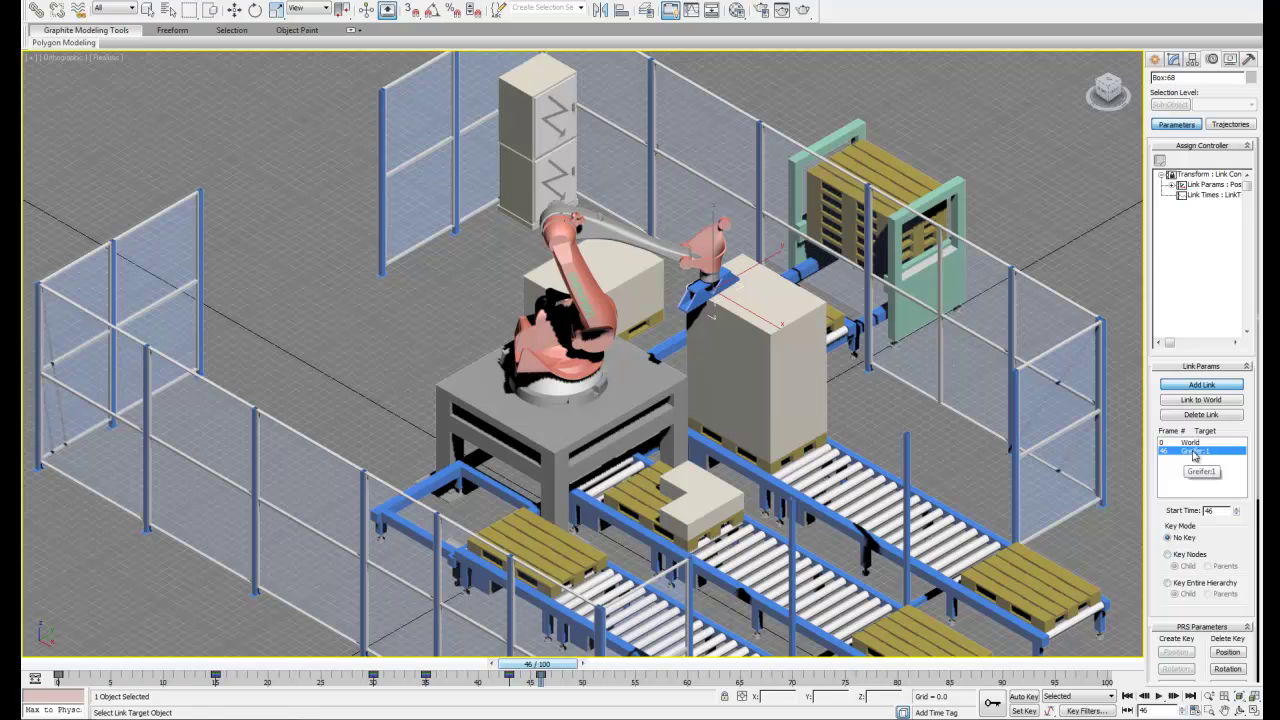
pyautogui.click(1155, 60)
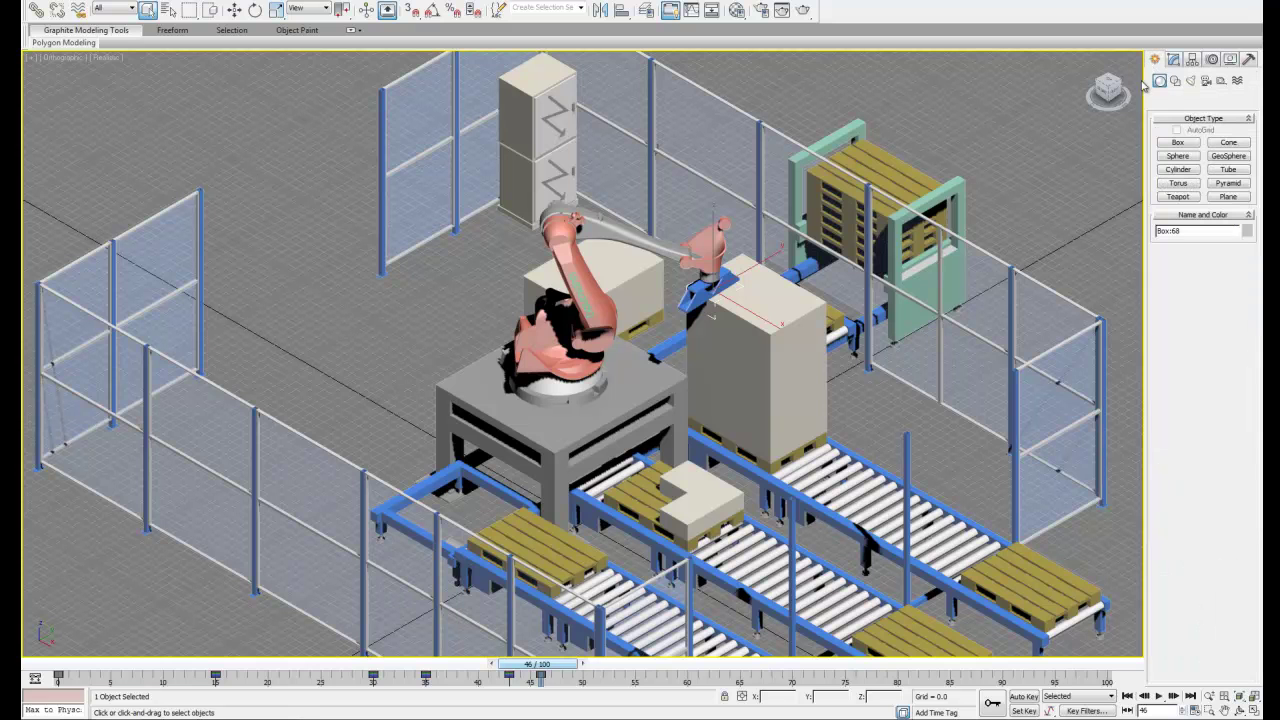
# At frame 60 in Set Key mode, swing the upper arm up and across and key the pose.
pyautogui.click(1077, 205)
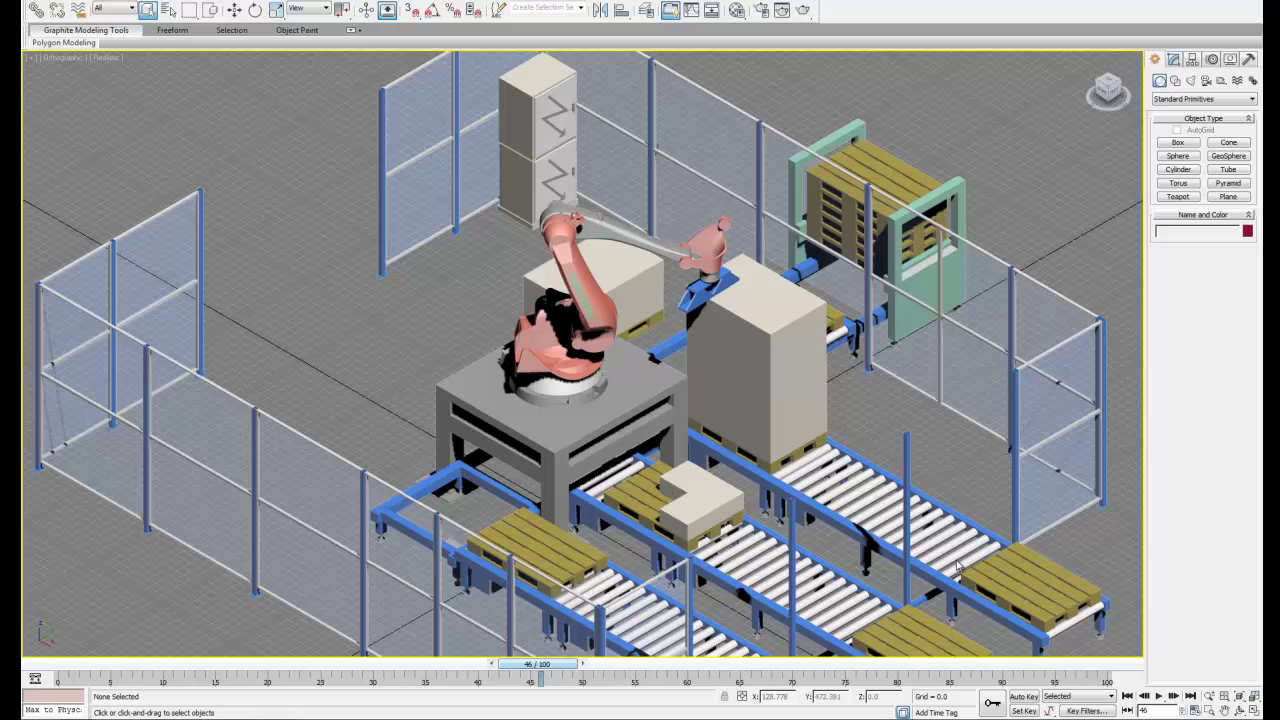
pyautogui.click(1024, 711)
pyautogui.click(256, 10)
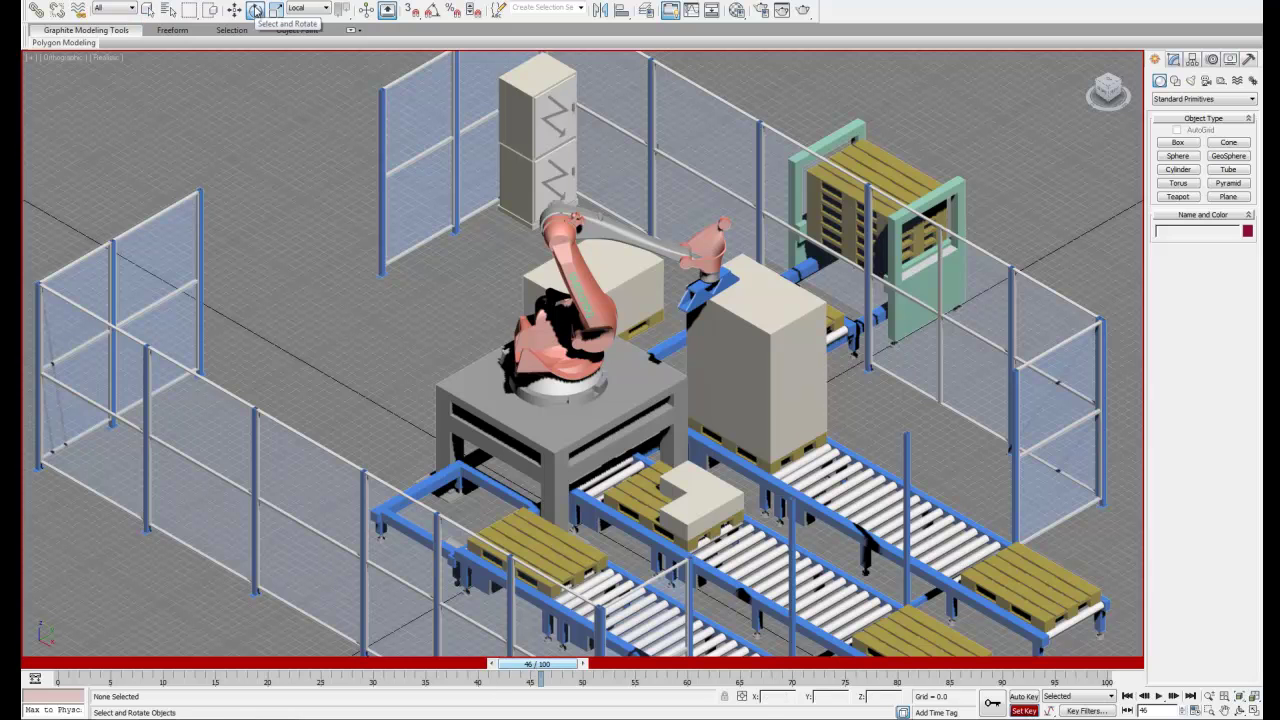
pyautogui.click(648, 248)
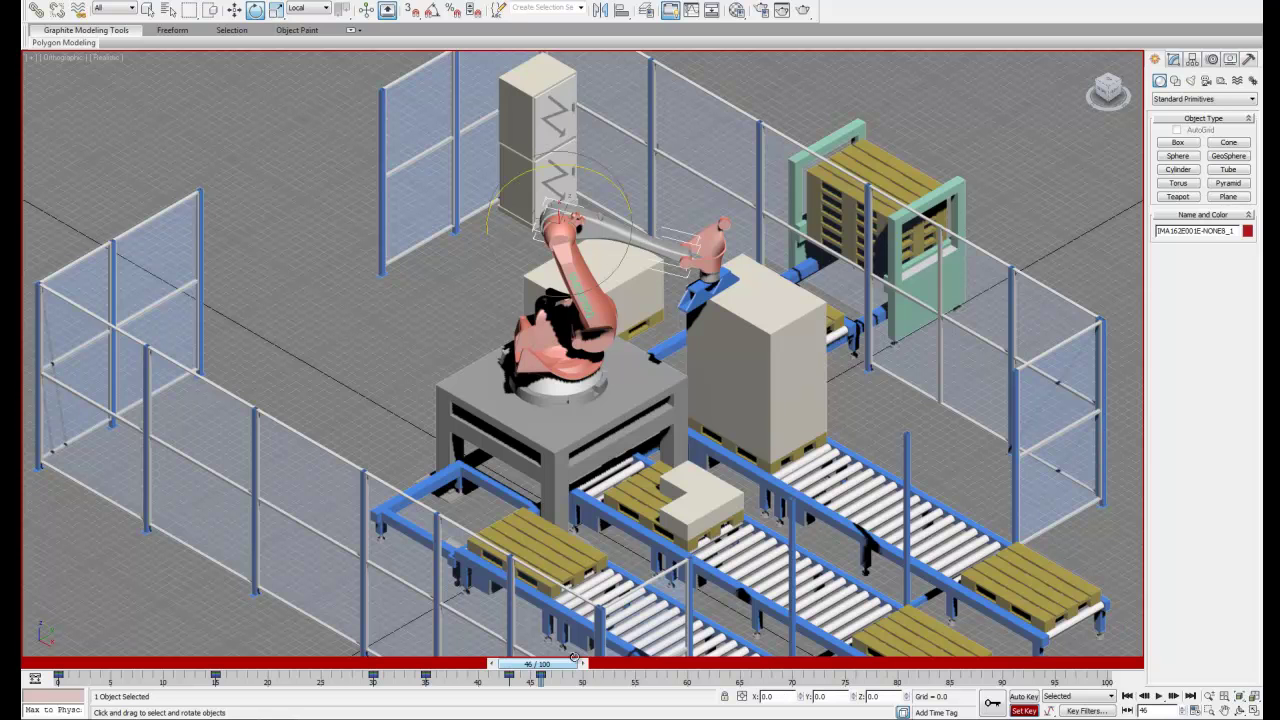
pyautogui.moveTo(544, 663); pyautogui.dragTo(687, 667)
pyautogui.press('e')
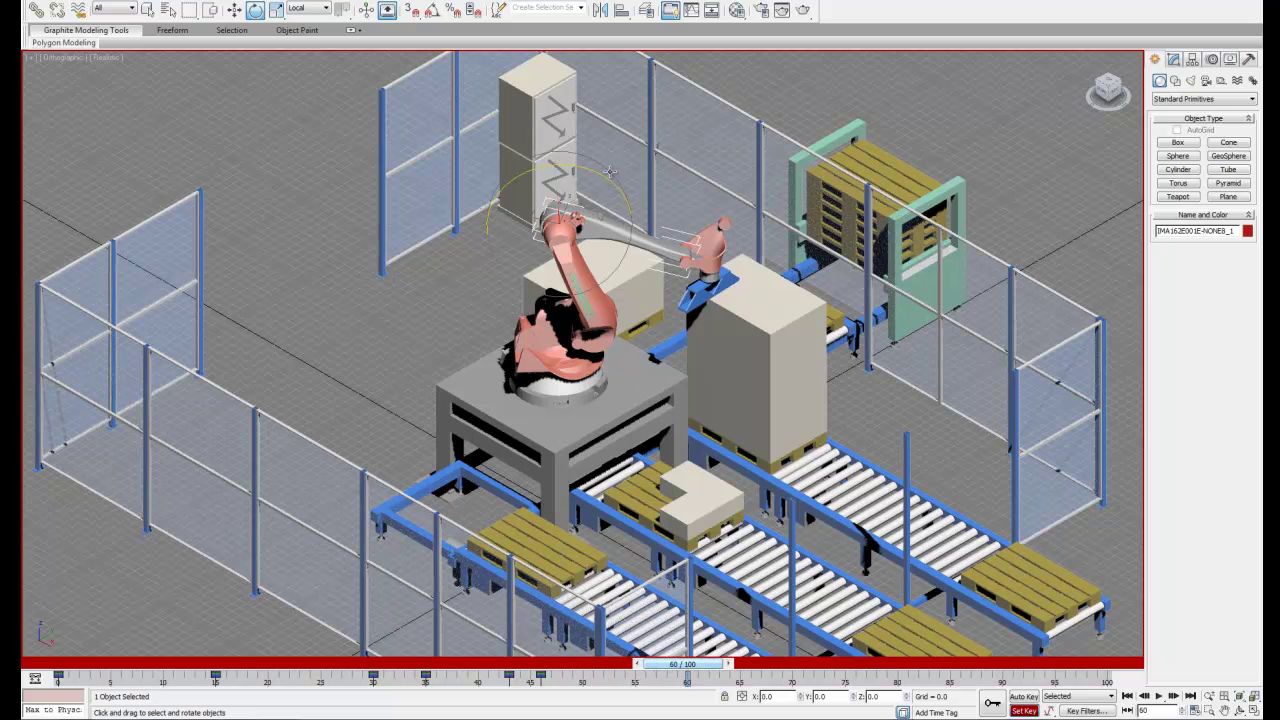
pyautogui.moveTo(610, 174)
pyautogui.mouseDown()
pyautogui.moveTo(591, 143)
pyautogui.moveTo(592, 159)
pyautogui.mouseUp()
pyautogui.click(995, 706)
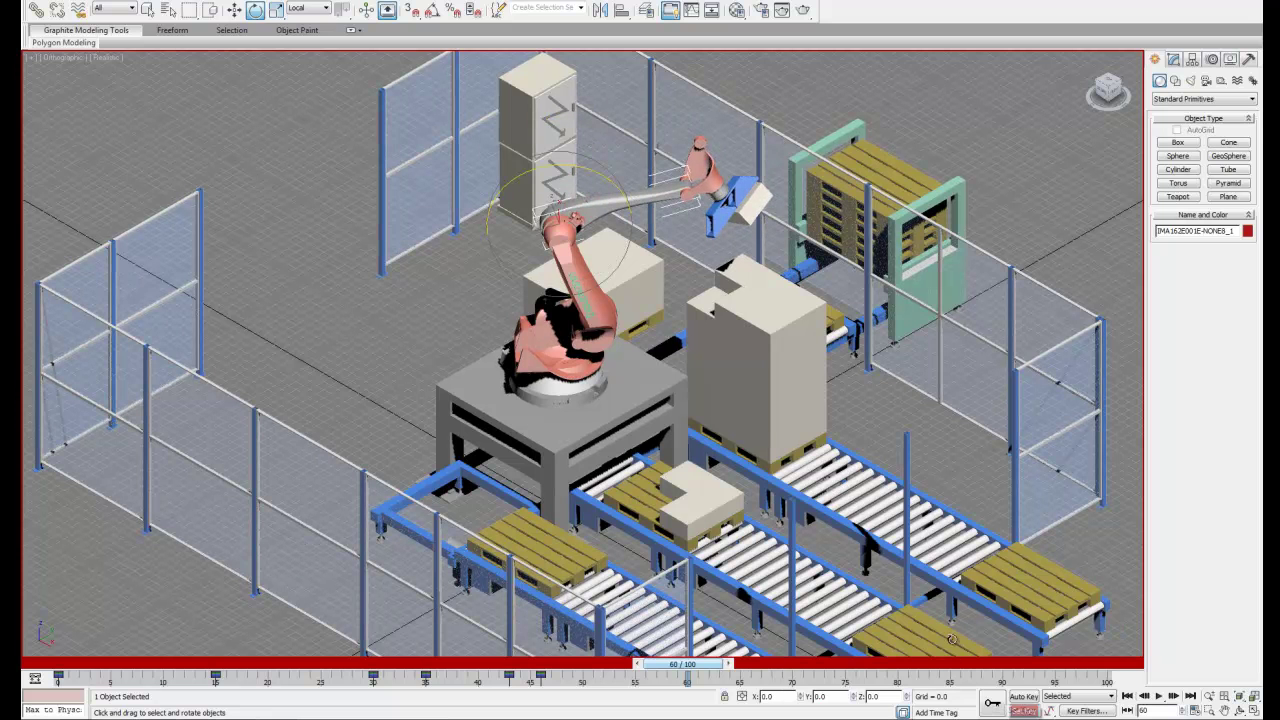
# Turn the gripper wrist to point down-left, then select all and clear the selection.
pyautogui.click(703, 141)
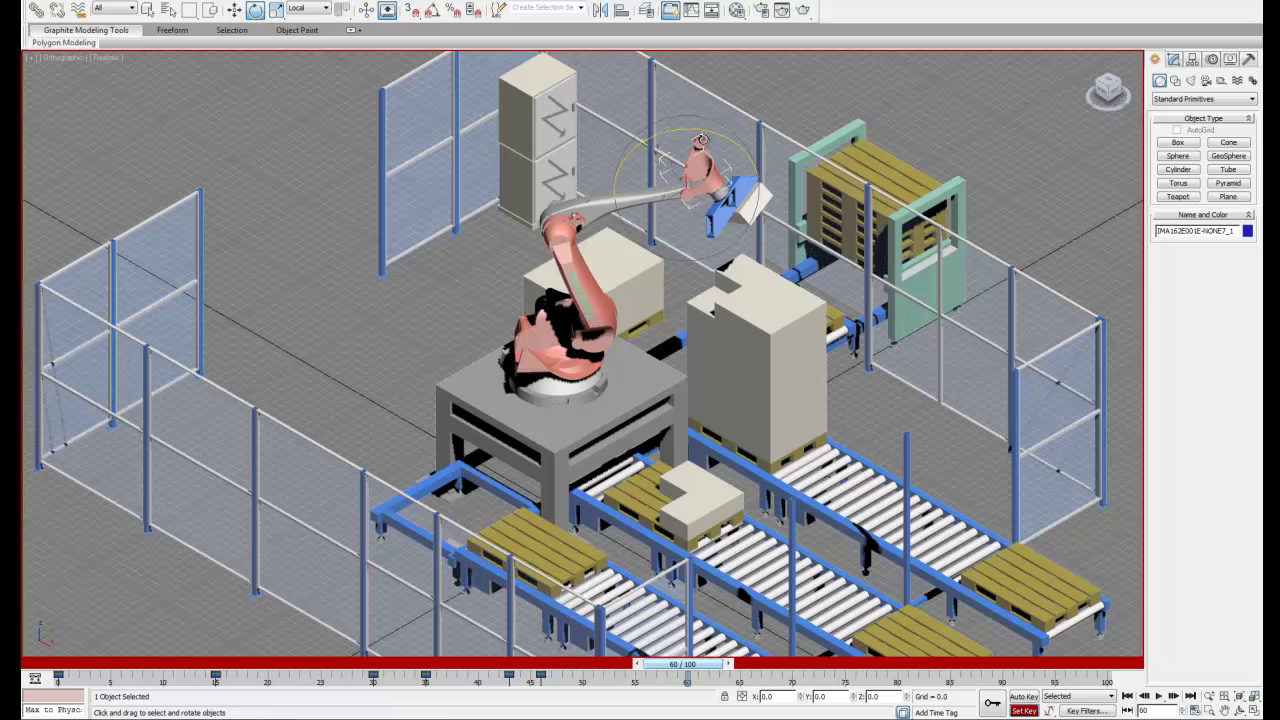
pyautogui.moveTo(703, 132); pyautogui.dragTo(735, 139)
pyautogui.click(716, 159)
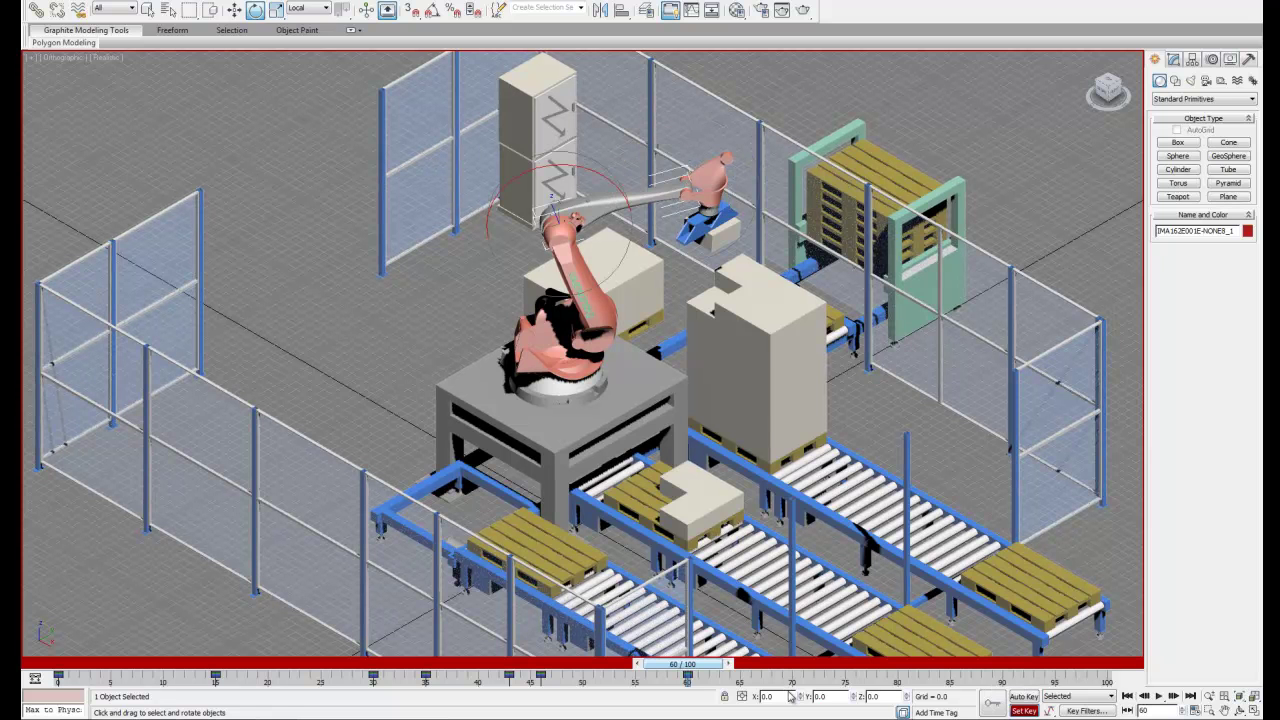
pyautogui.hotkey('ctrl', 'a')
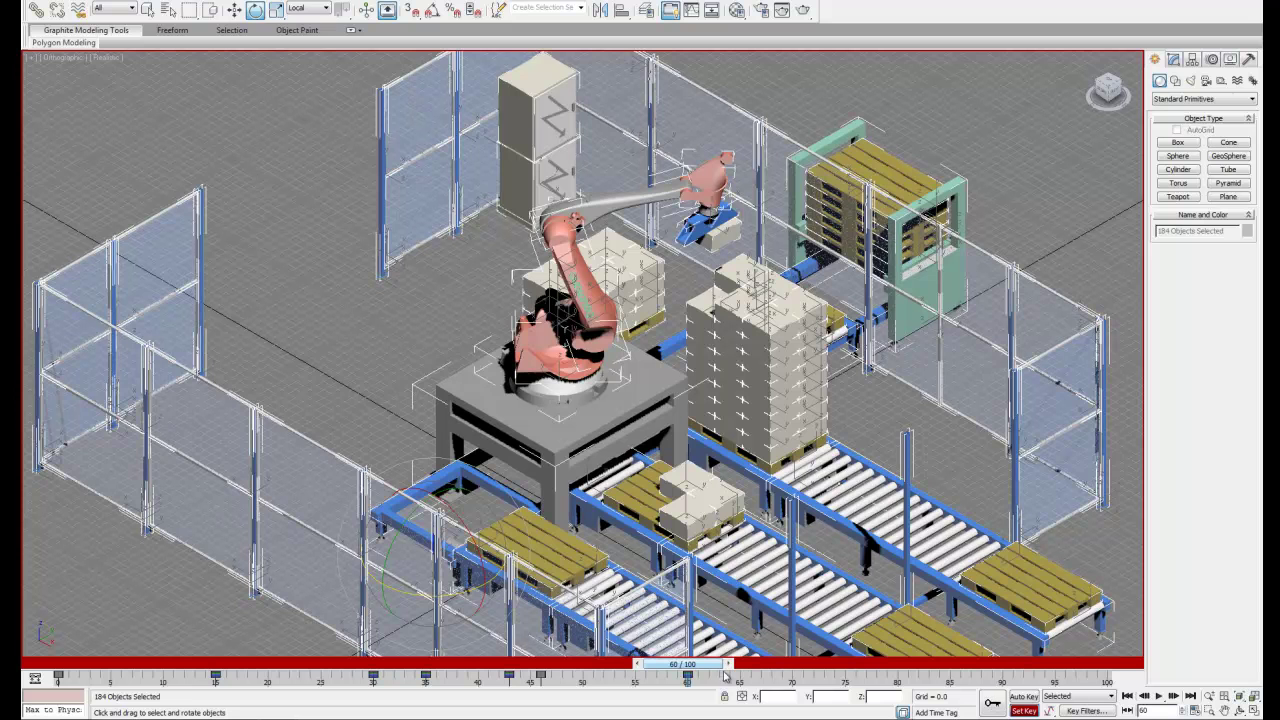
pyautogui.click(383, 408)
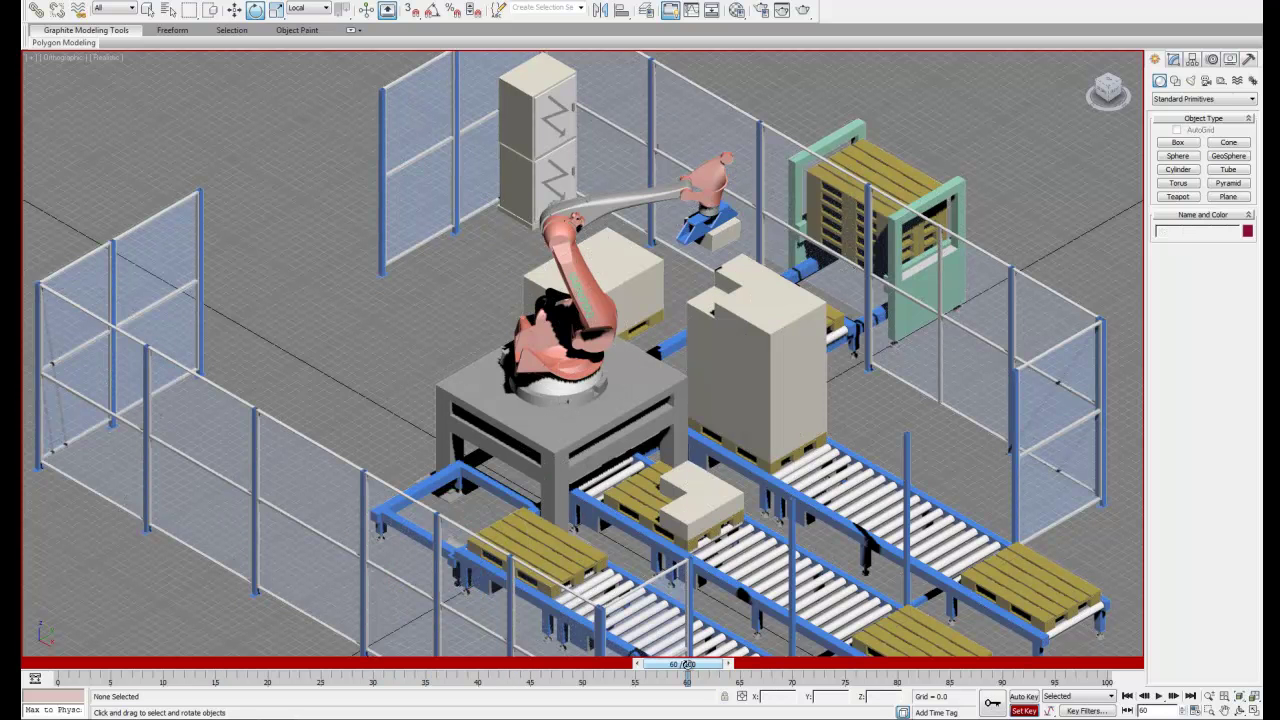
# At frame 79, swing the robot base toward the conveyor and turn Greifer:1 about 45 degrees.
pyautogui.moveTo(688, 663); pyautogui.dragTo(888, 672)
pyautogui.press('e')
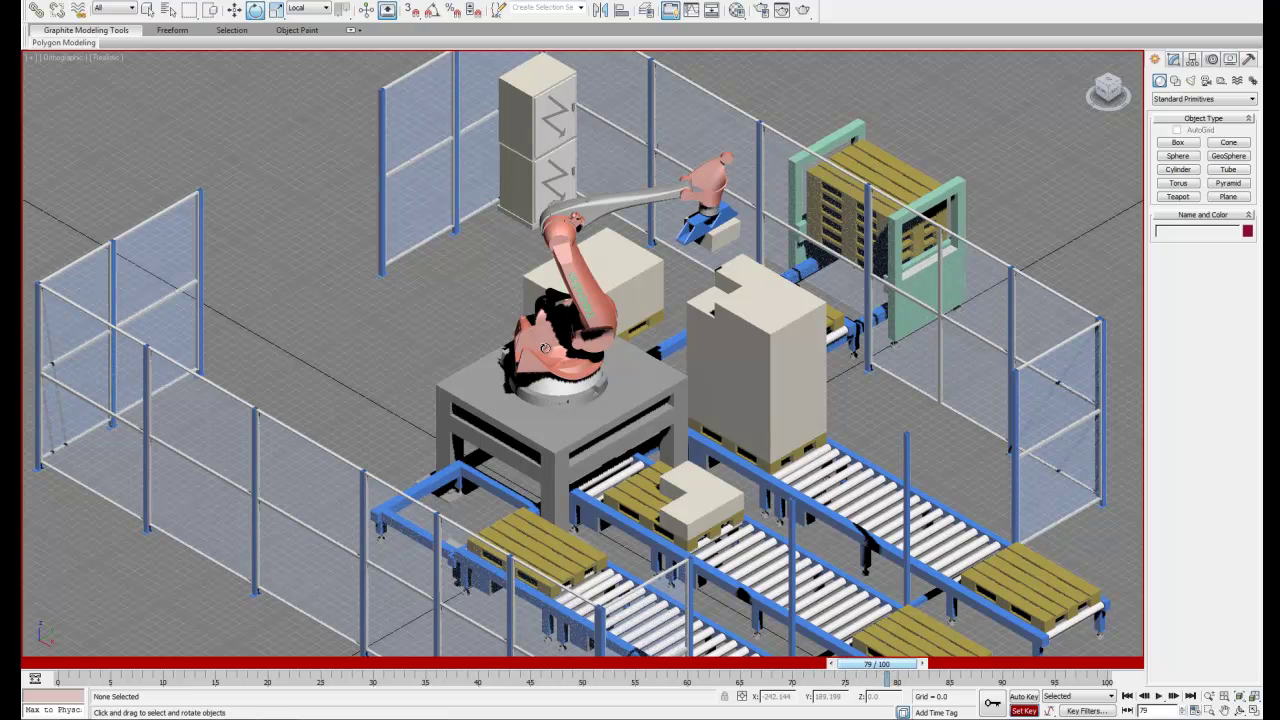
pyautogui.click(556, 354)
pyautogui.moveTo(580, 366); pyautogui.dragTo(565, 397)
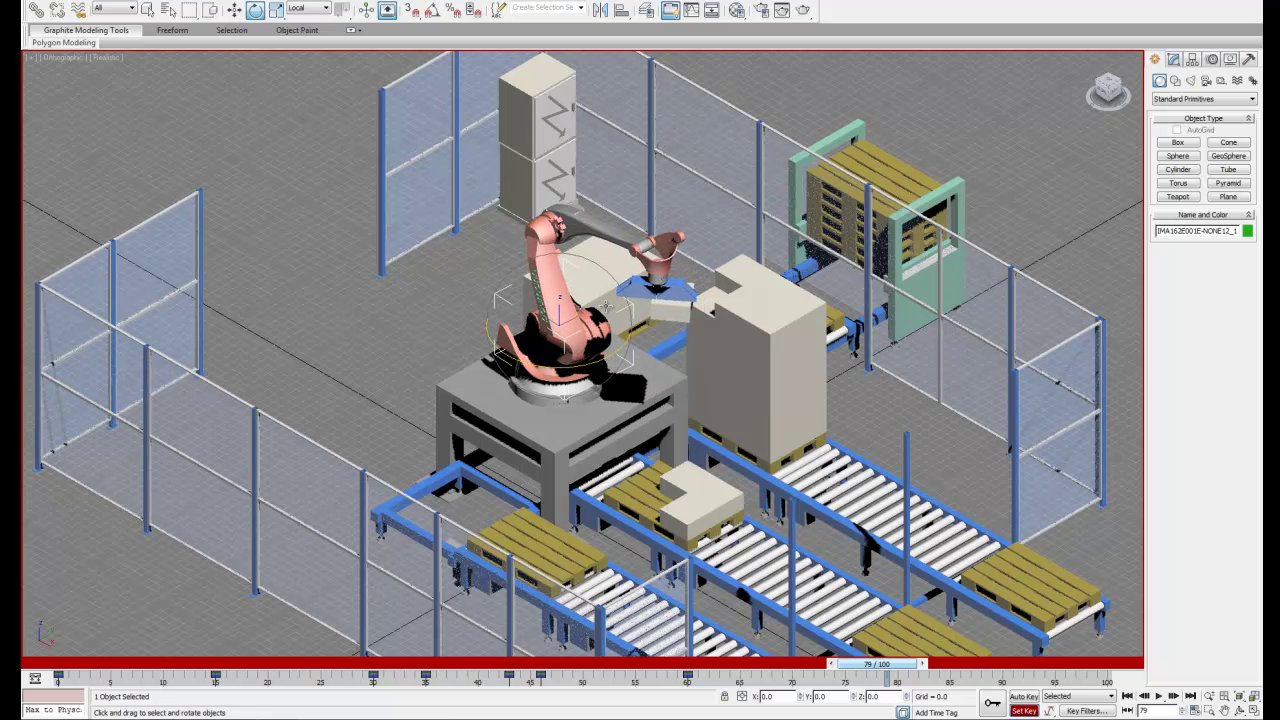
pyautogui.click(639, 289)
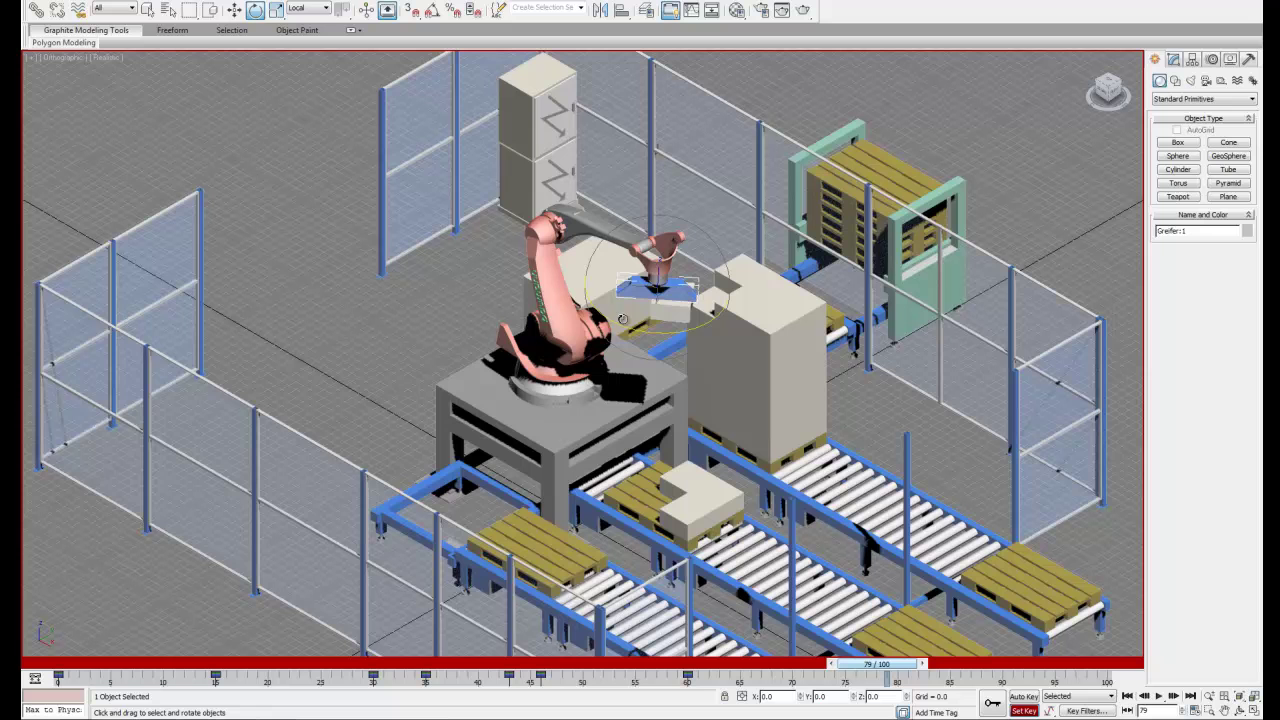
pyautogui.moveTo(623, 336); pyautogui.dragTo(680, 342)
pyautogui.hotkey('ctrl', 'a')
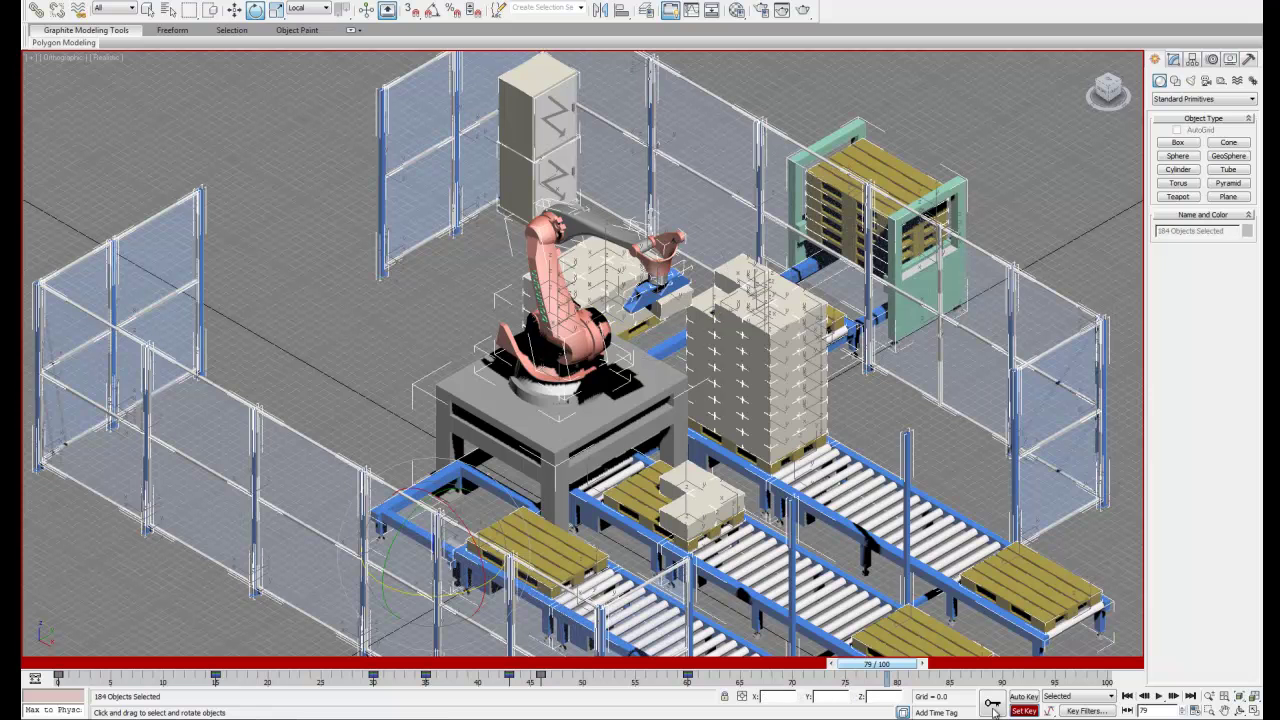
pyautogui.click(388, 293)
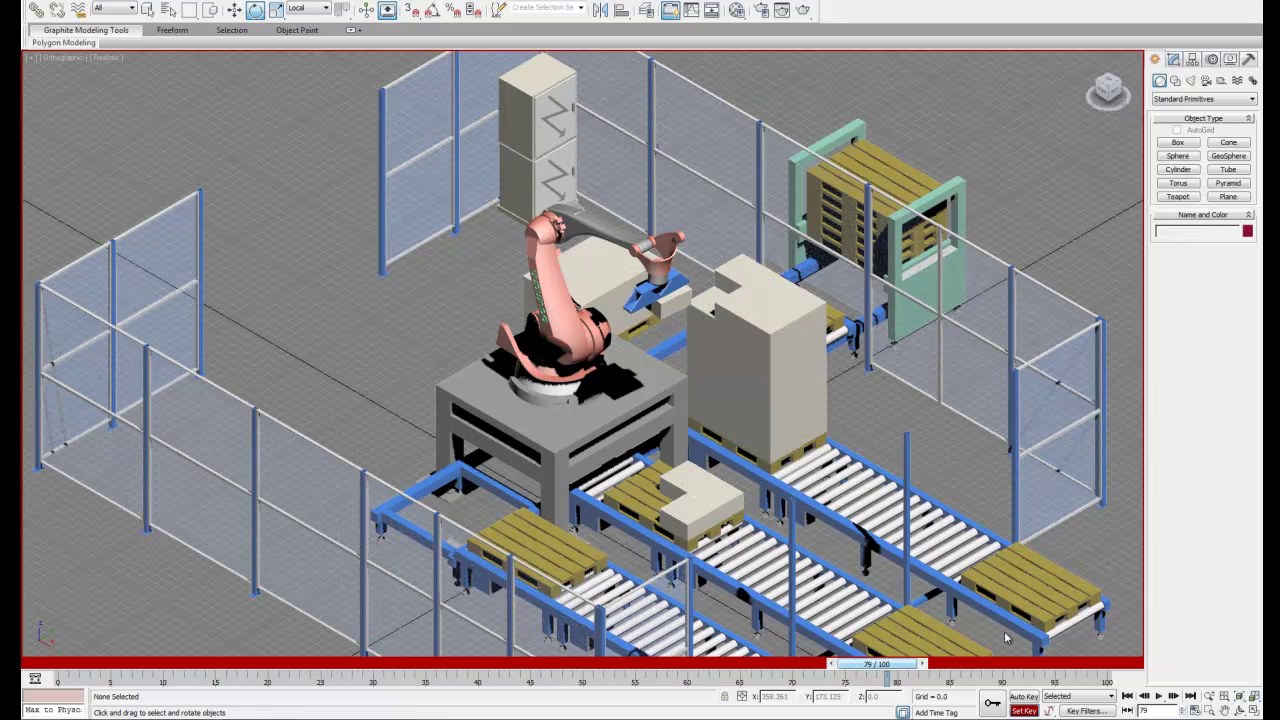
# Play the animation from the start and stop it at frame 94.
pyautogui.click(1127, 697)
pyautogui.click(1158, 697)
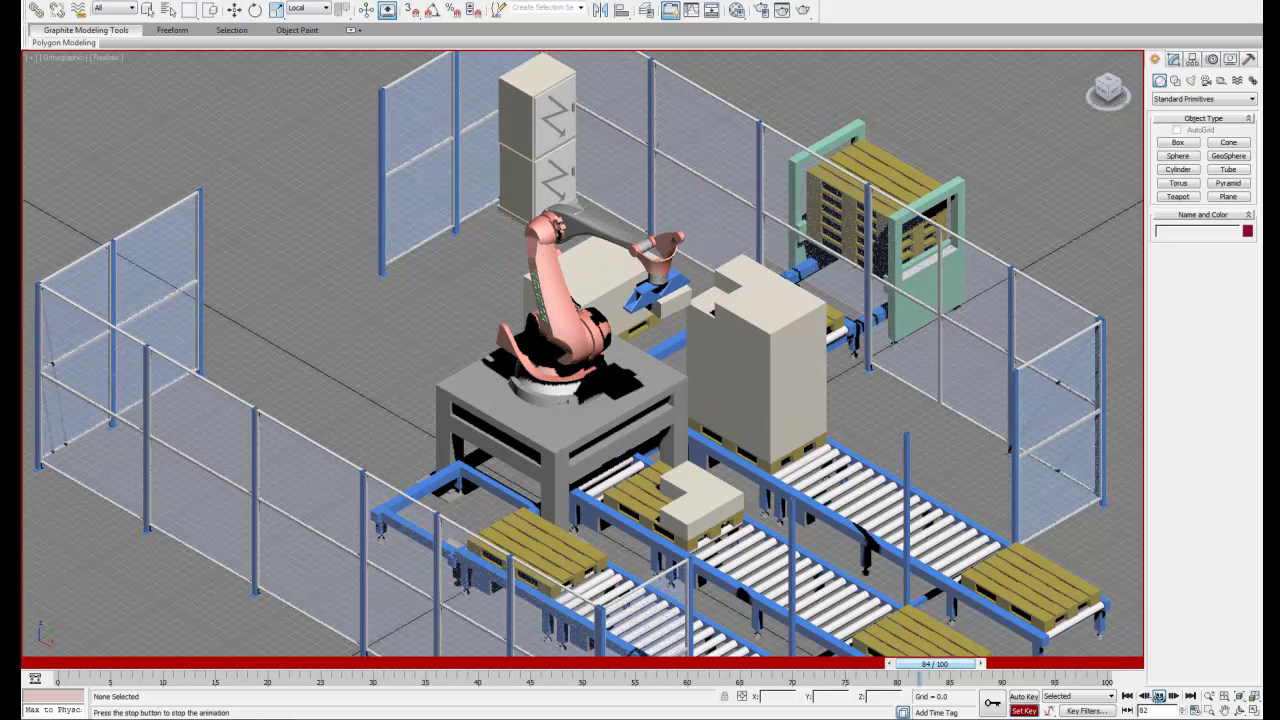
pyautogui.click(1158, 697)
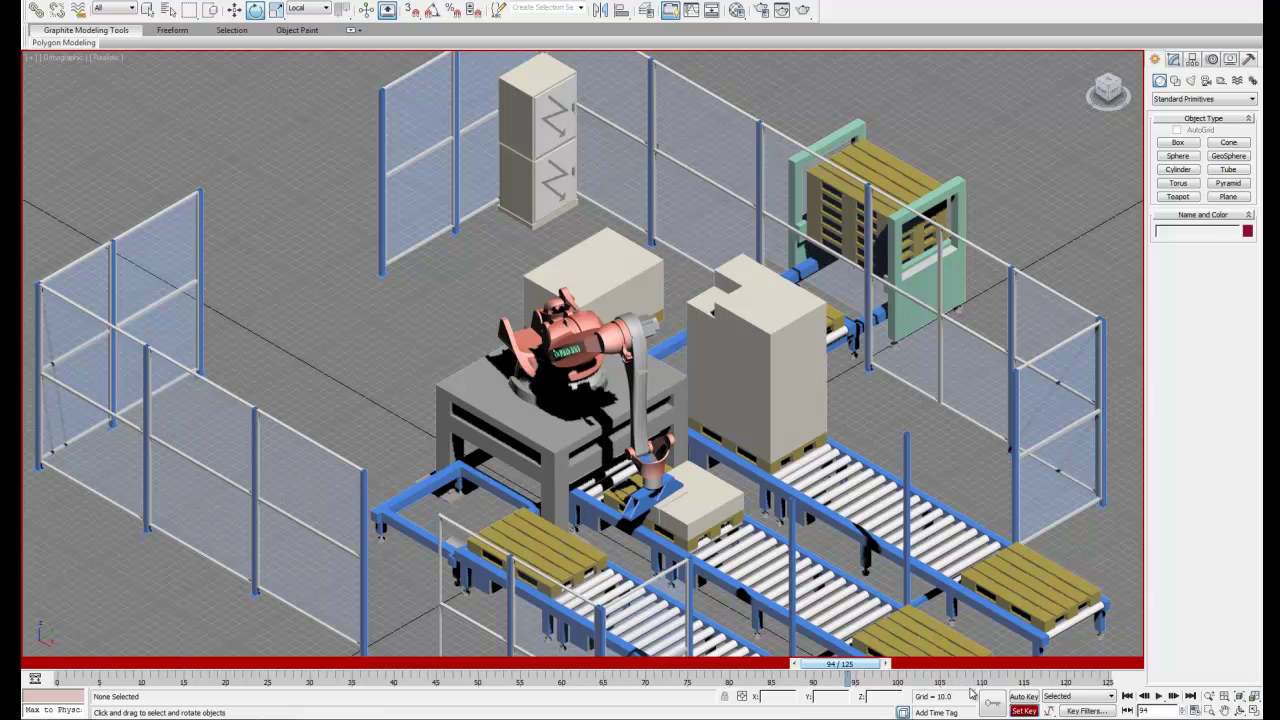
# Select Box:68 and release it with Link to World at frame 94.
pyautogui.hotkey('ctrl', 'a')
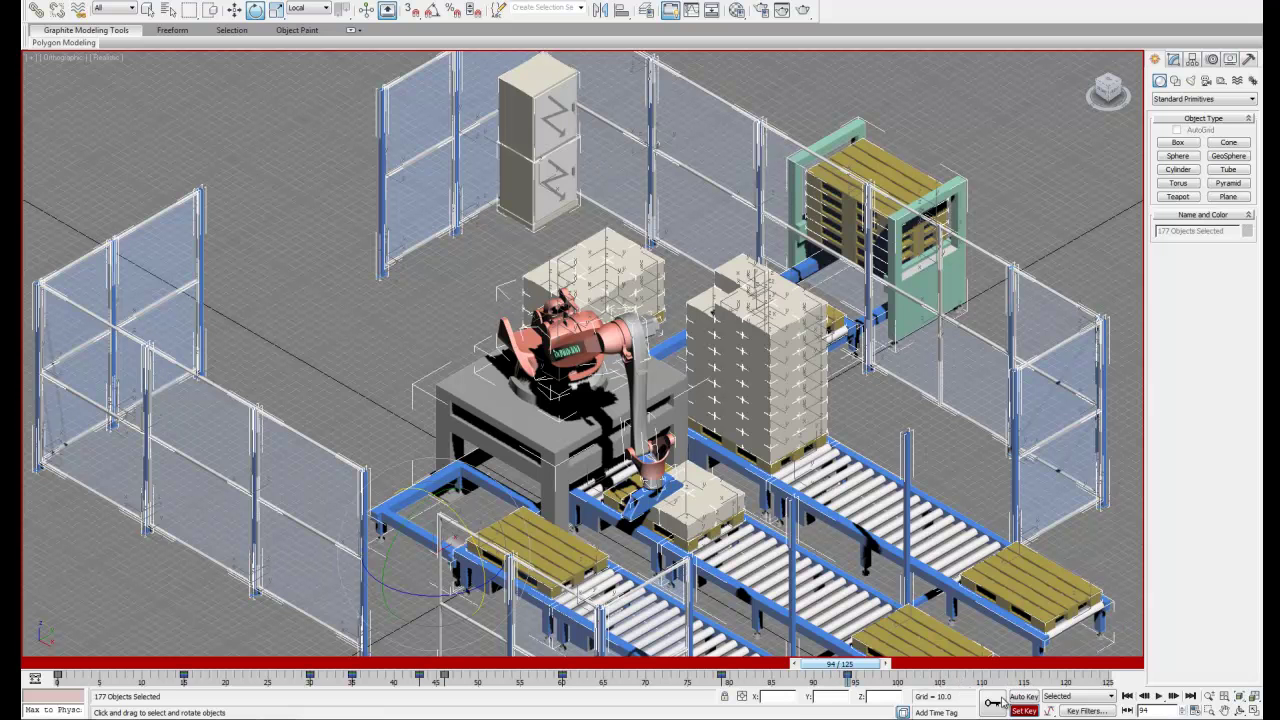
pyautogui.click(396, 357)
pyautogui.click(665, 507)
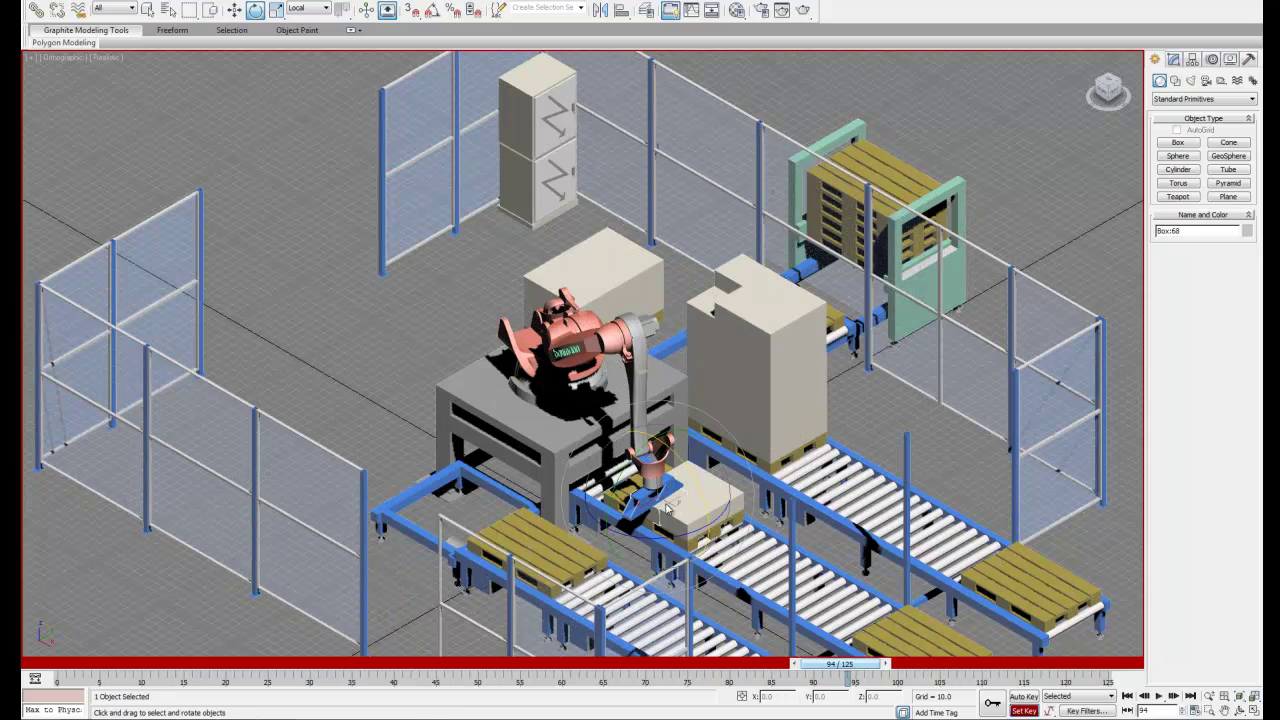
pyautogui.click(1212, 59)
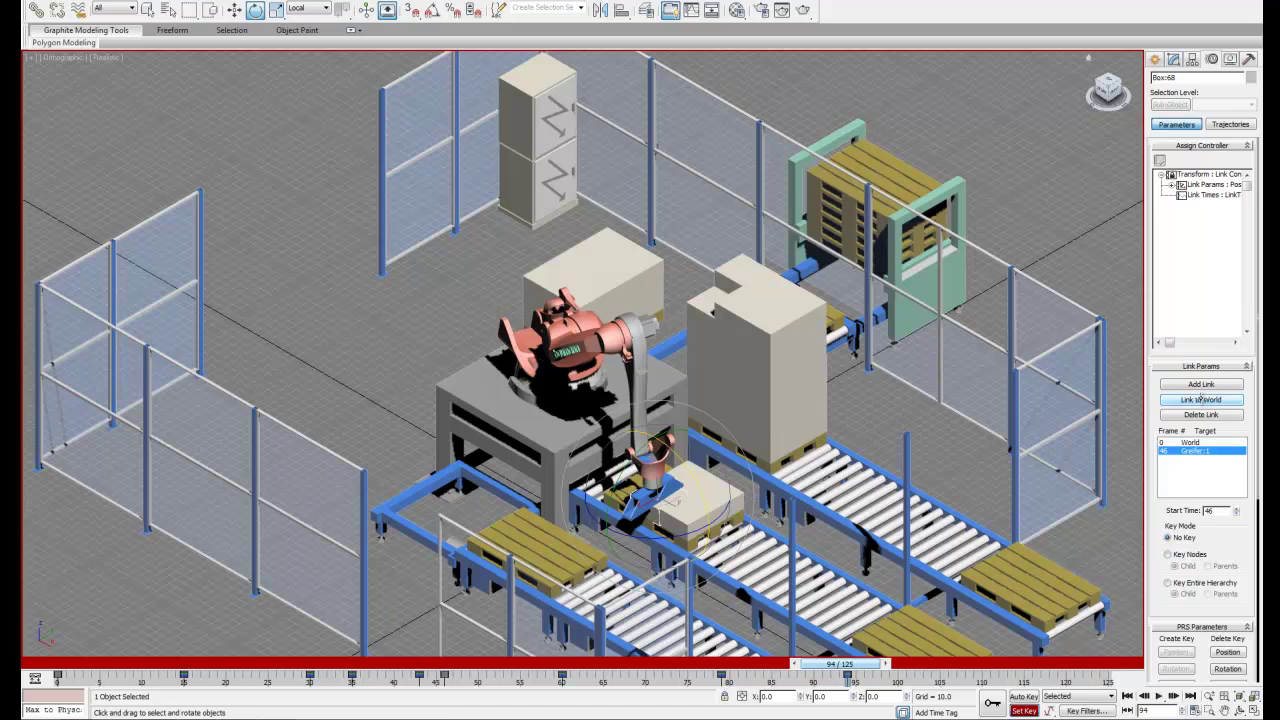
pyautogui.click(1202, 401)
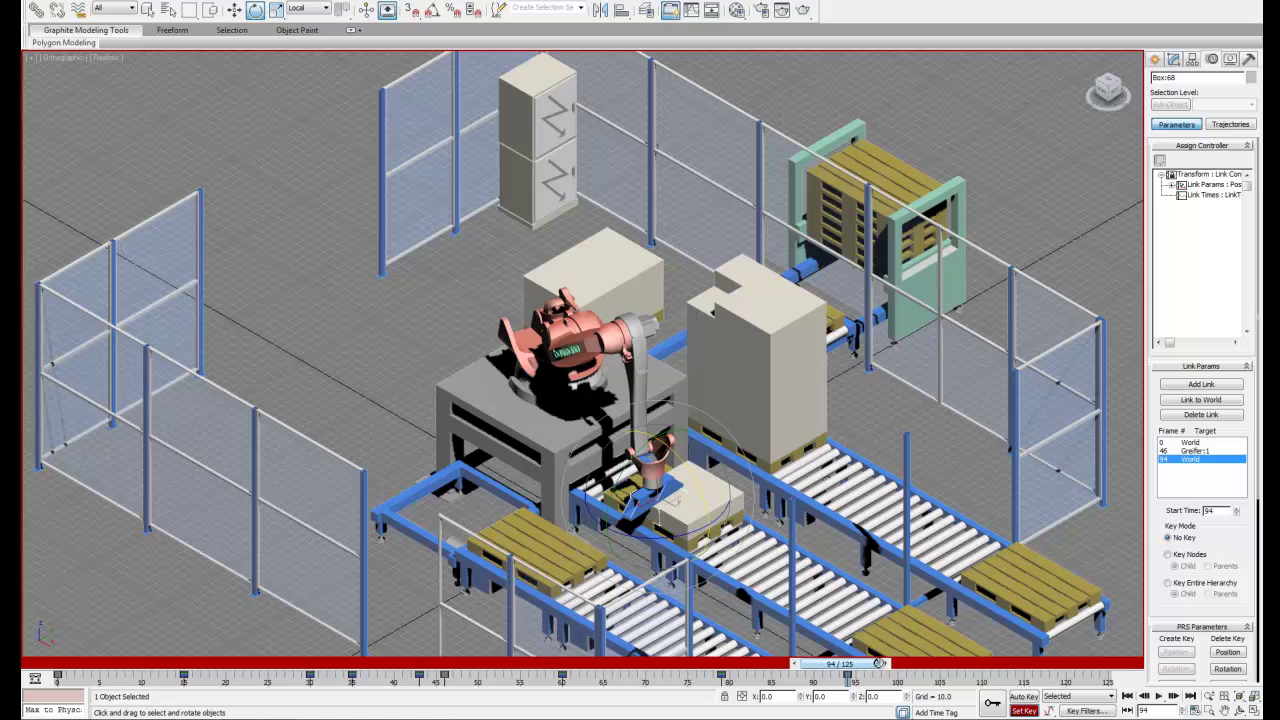
# At frame 107, rotate the robot arm up and turn the gripper upward, then rewind to frame 0.
pyautogui.moveTo(863, 664); pyautogui.dragTo(974, 664)
pyautogui.press('e')
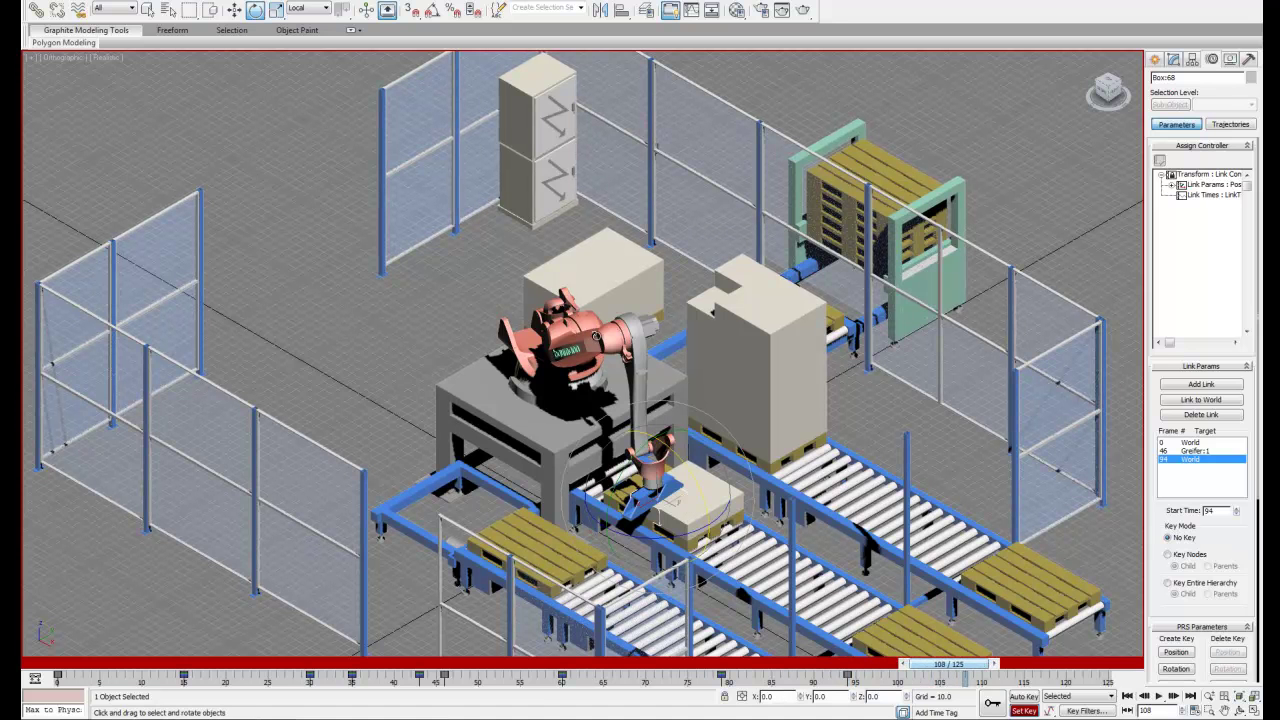
pyautogui.click(598, 341)
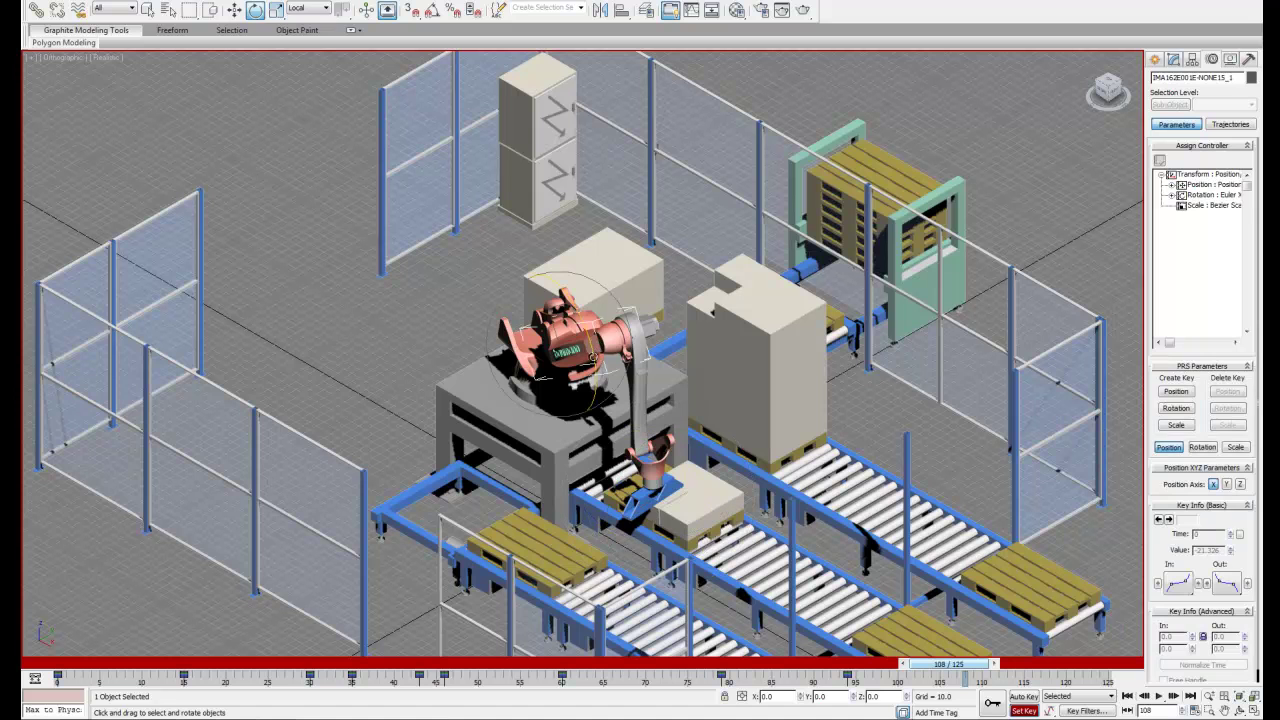
pyautogui.moveTo(598, 341); pyautogui.dragTo(603, 292)
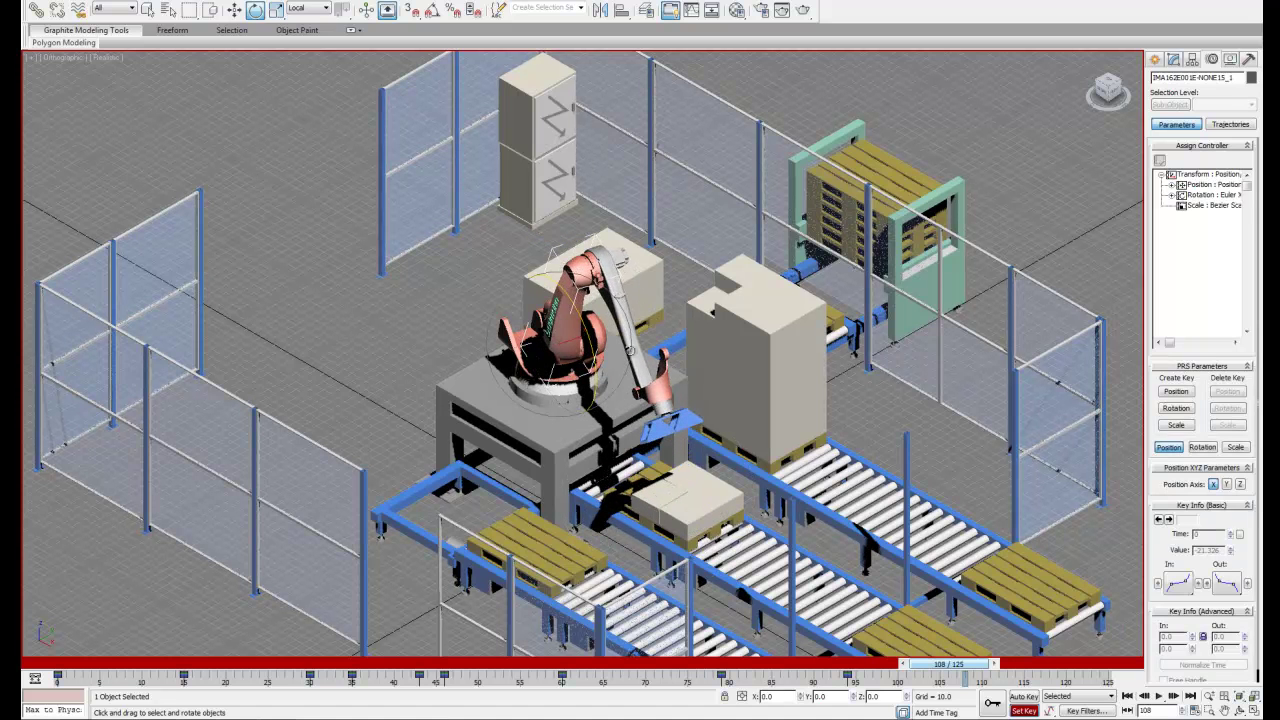
pyautogui.click(665, 368)
pyautogui.moveTo(674, 375); pyautogui.dragTo(690, 412)
pyautogui.hotkey('ctrl', 'a')
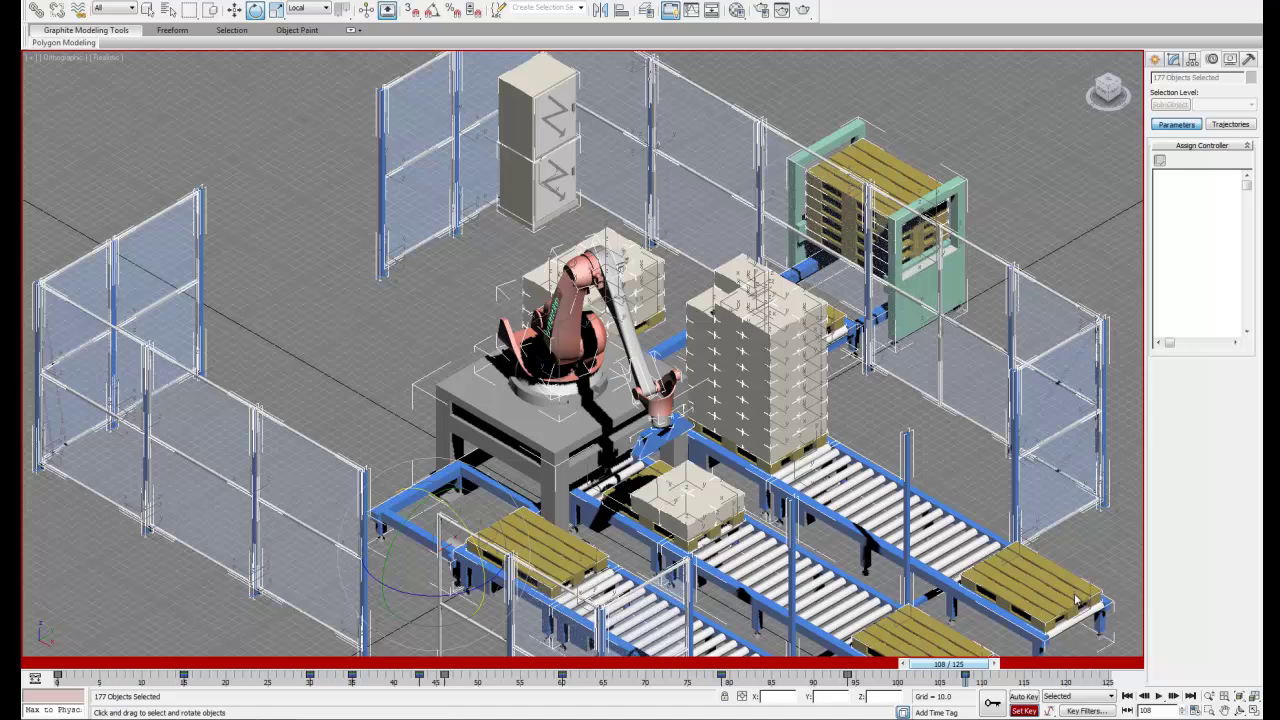
pyautogui.click(1103, 571)
pyautogui.click(1127, 696)
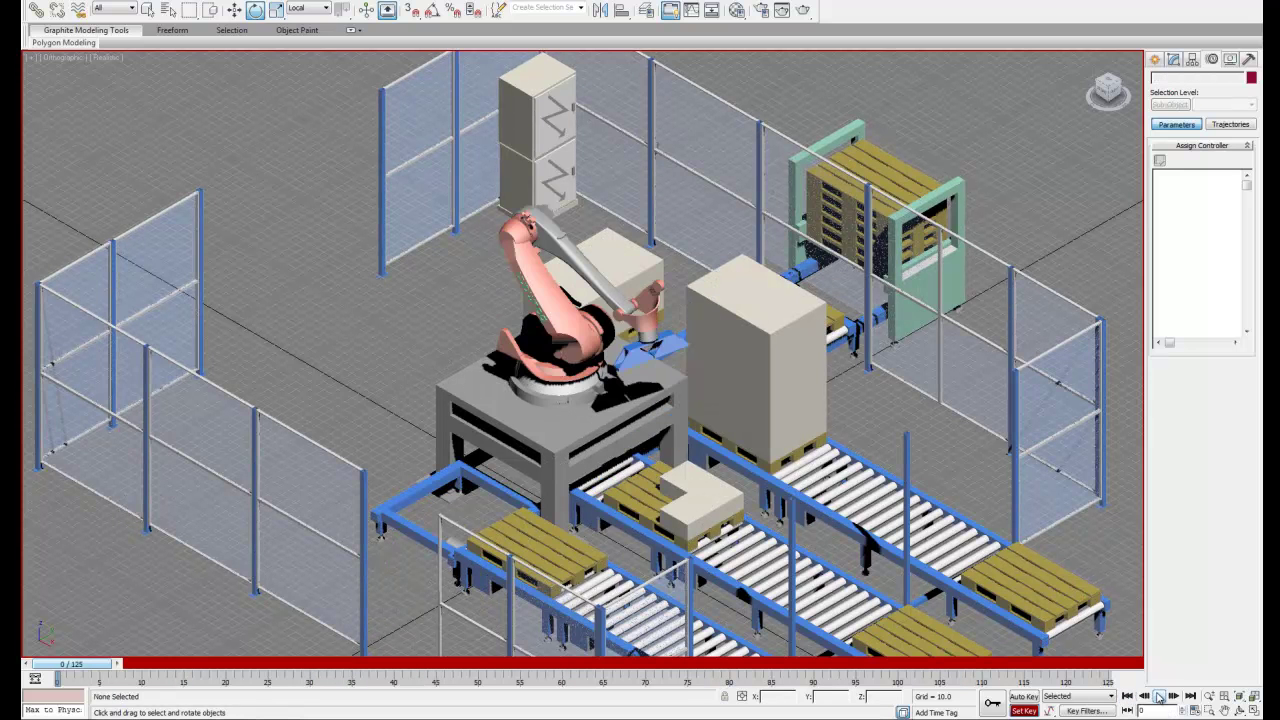
# Play the pick-and-place animation from the start in the Perspective view.
pyautogui.click(1159, 697)
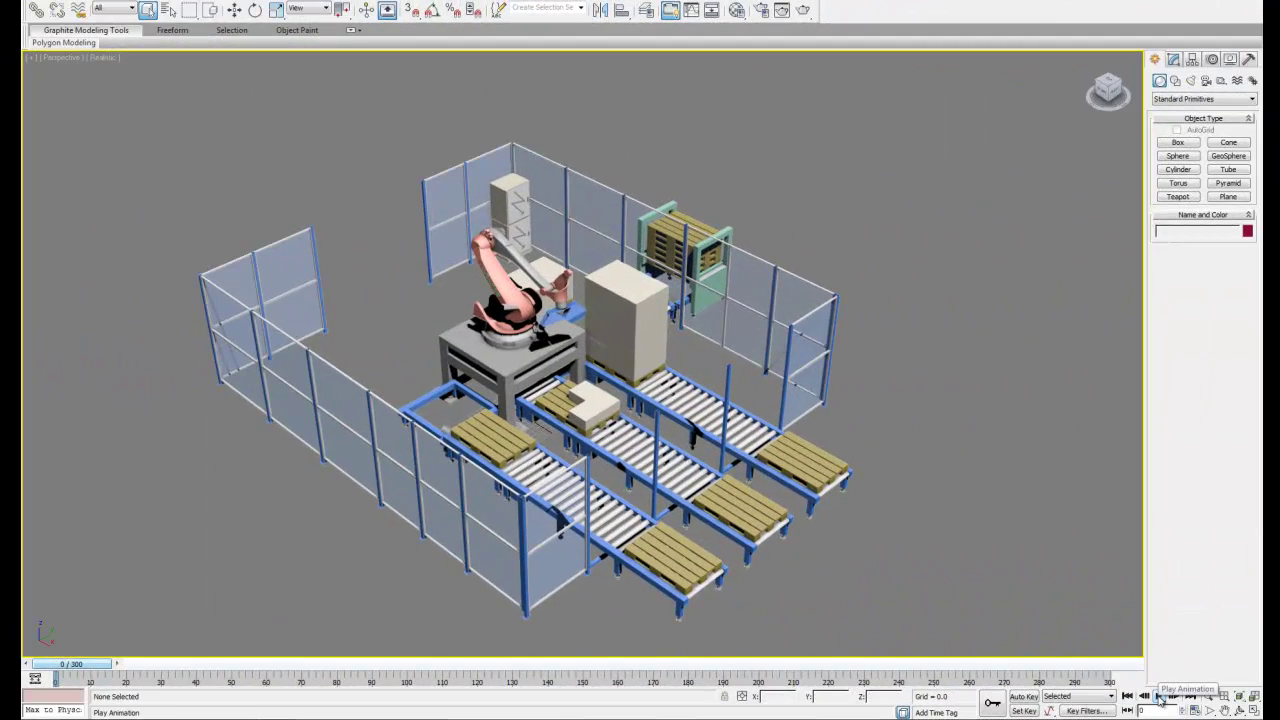
pyautogui.click(1160, 697)
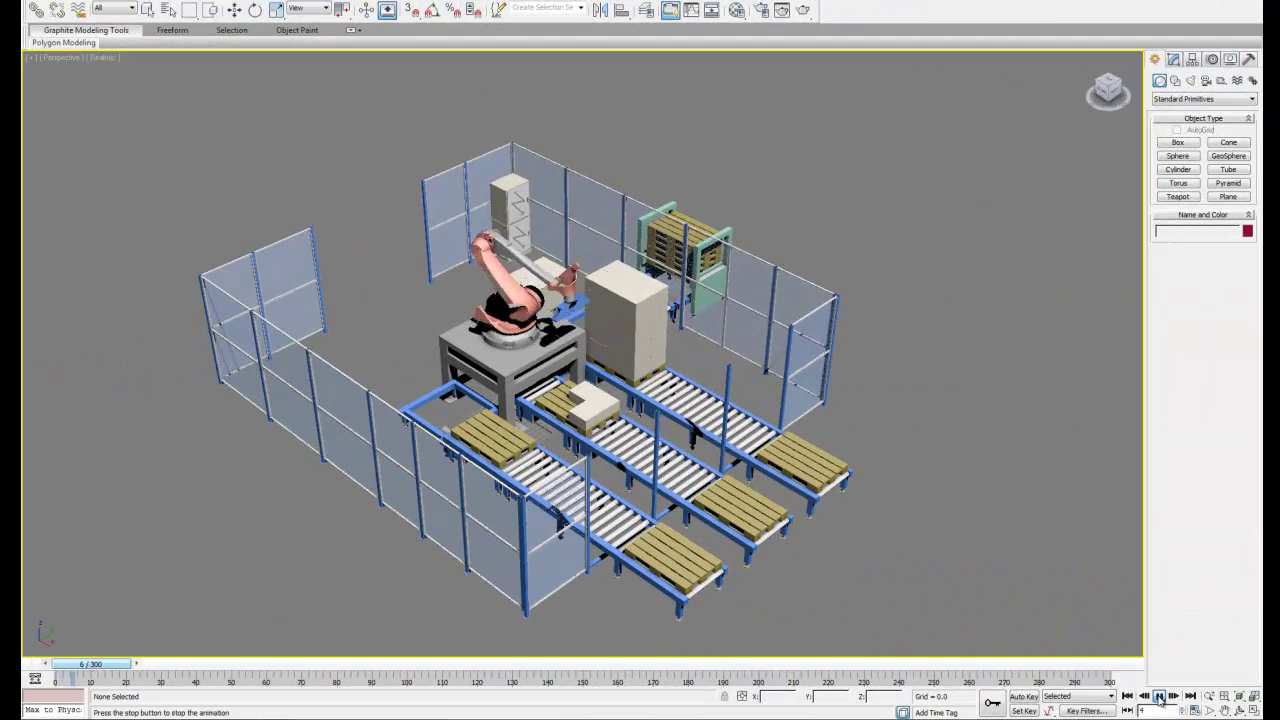